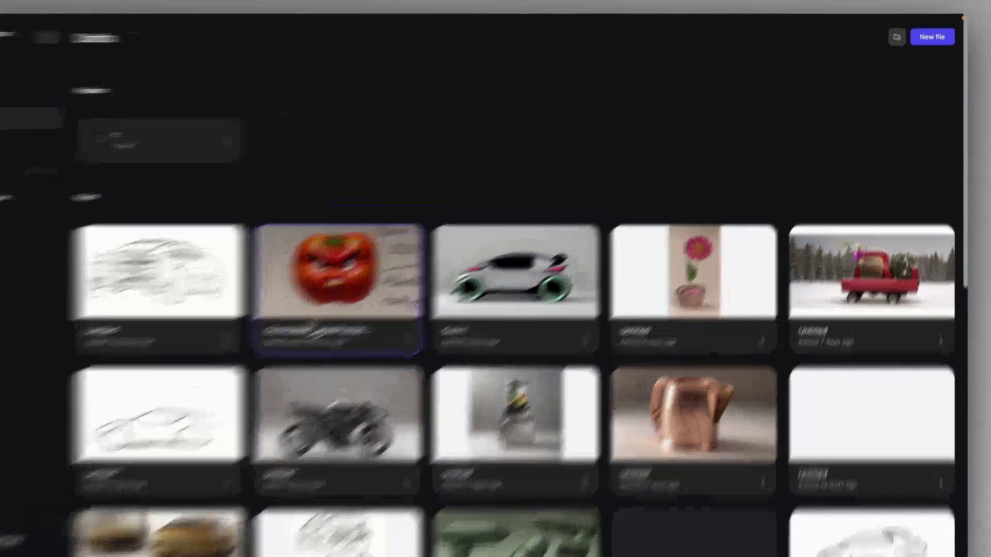
Create a new landscape file and import the front three-quarter vehicle sketch onto its canvas
{"action": "left_click", "coordinate": [931, 37]}
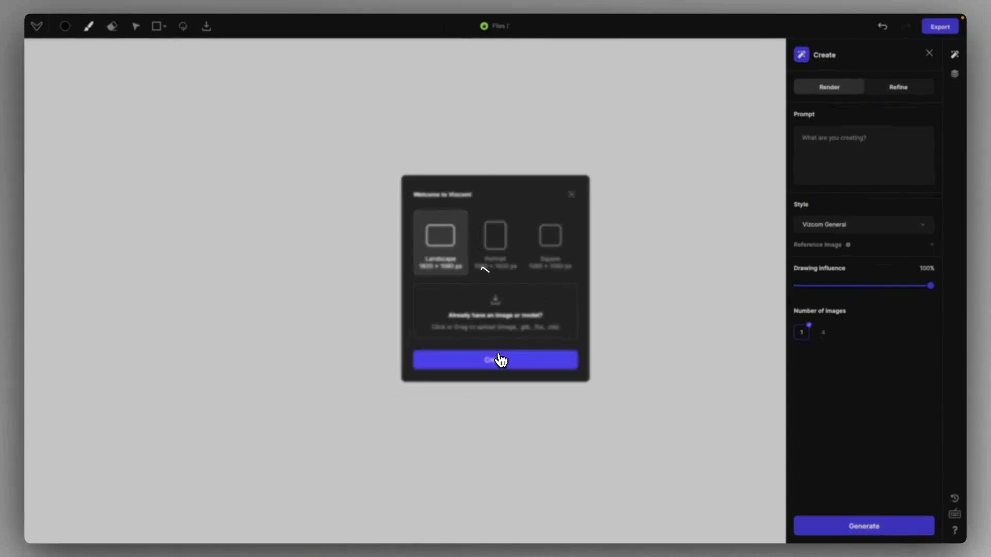
{"action": "left_click", "coordinate": [500, 360]}
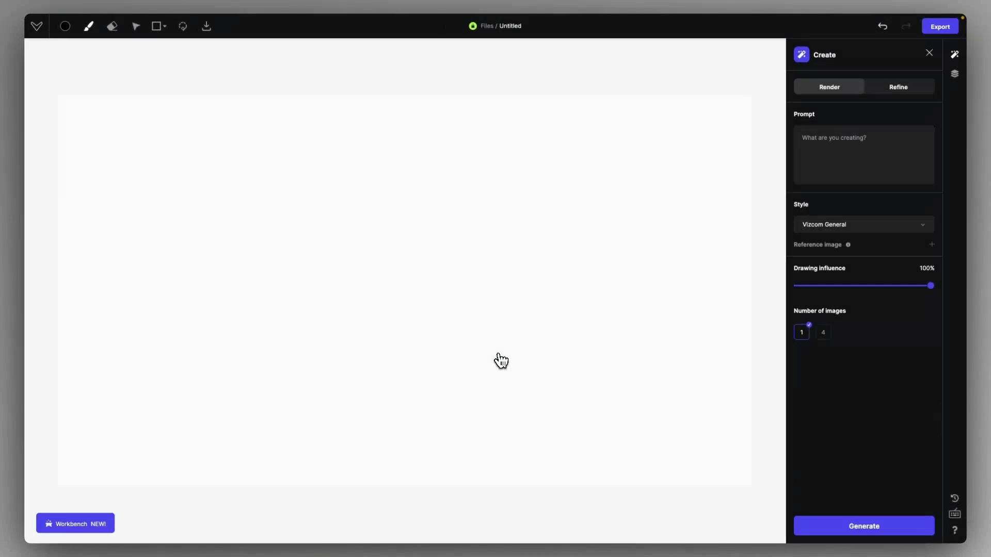
{"action": "left_click", "coordinate": [206, 30]}
{"action": "double_click", "coordinate": [398, 246]}
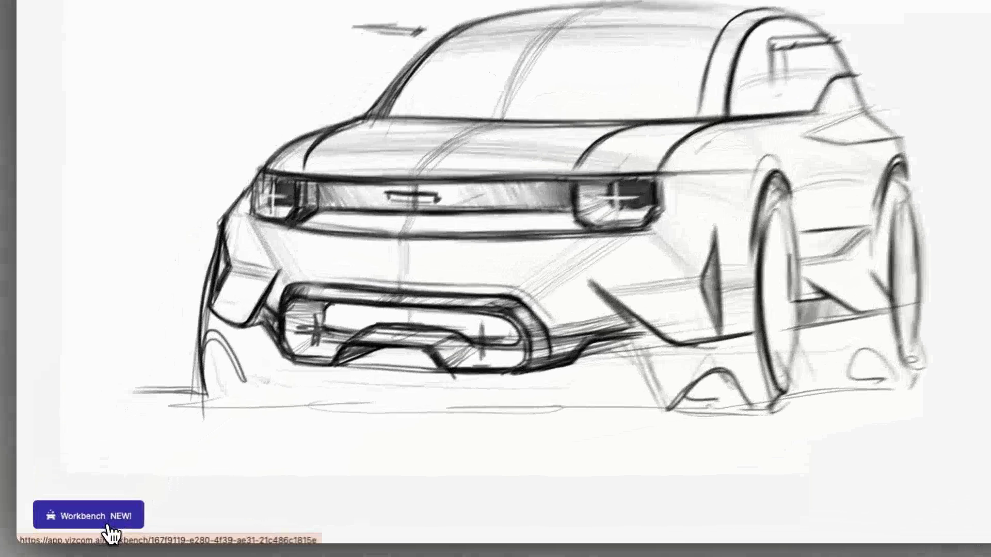
Open the sketch in Workbench and set its render prompt to "silver electric concept vehicle on huge tires"
{"action": "left_click", "coordinate": [87, 529]}
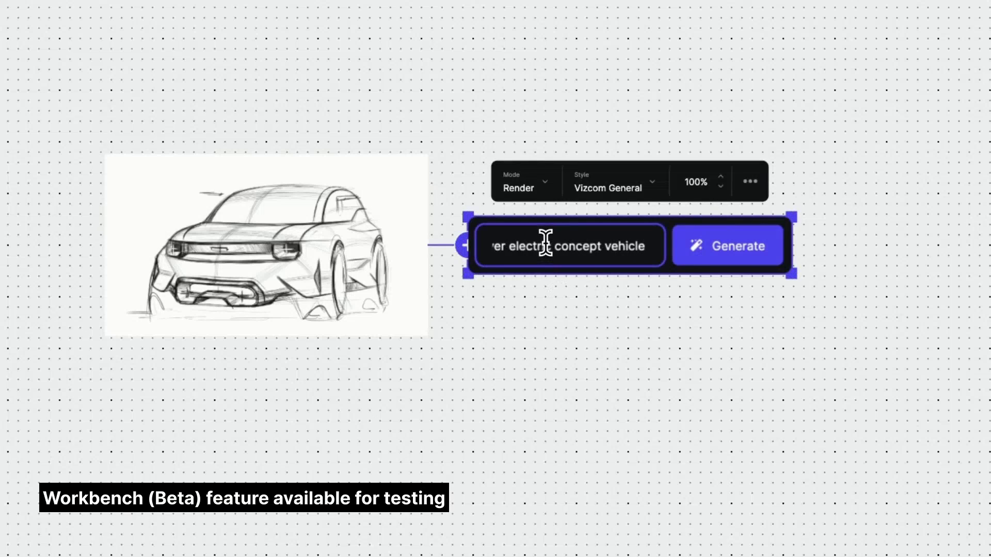
{"action": "type", "text": " on huge off r"}
{"action": "key", "text": "BackSpace"}
{"action": "key", "text": "BackSpace"}
{"action": "key", "text": "BackSpace"}
{"action": "key", "text": "BackSpace"}
{"action": "key", "text": "BackSpace"}
{"action": "key", "text": "BackSpace"}
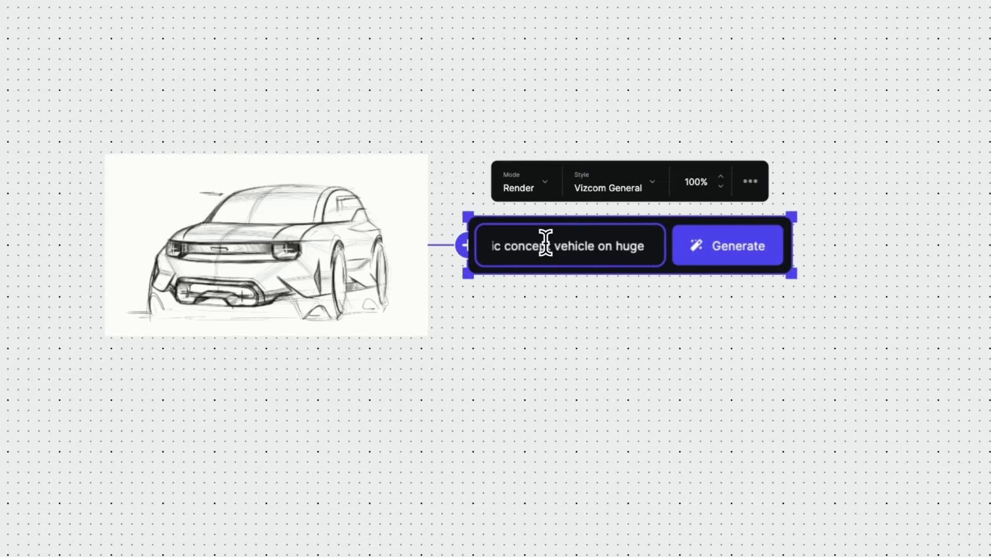
{"action": "type", "text": "tires"}
Generate several Vizcom General renders from the sketch, adjusting the drawing influence between runs
{"action": "scroll", "coordinate": [526, 363], "scroll_direction": "down", "scroll_amount": 2}
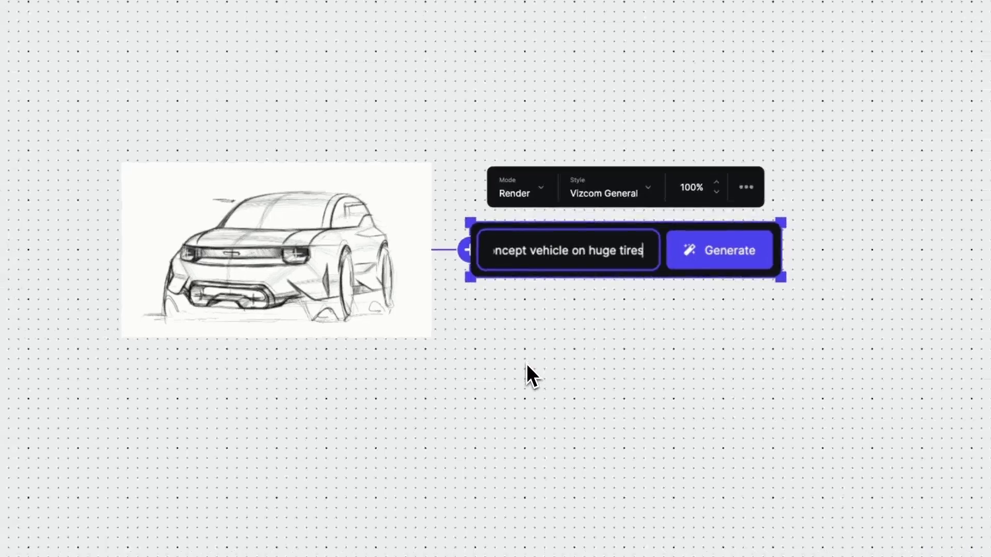
{"action": "scroll", "coordinate": [526, 363], "scroll_direction": "right", "scroll_amount": 2}
{"action": "scroll", "coordinate": [525, 364], "scroll_direction": "down", "scroll_amount": 1}
{"action": "left_click", "coordinate": [639, 230]}
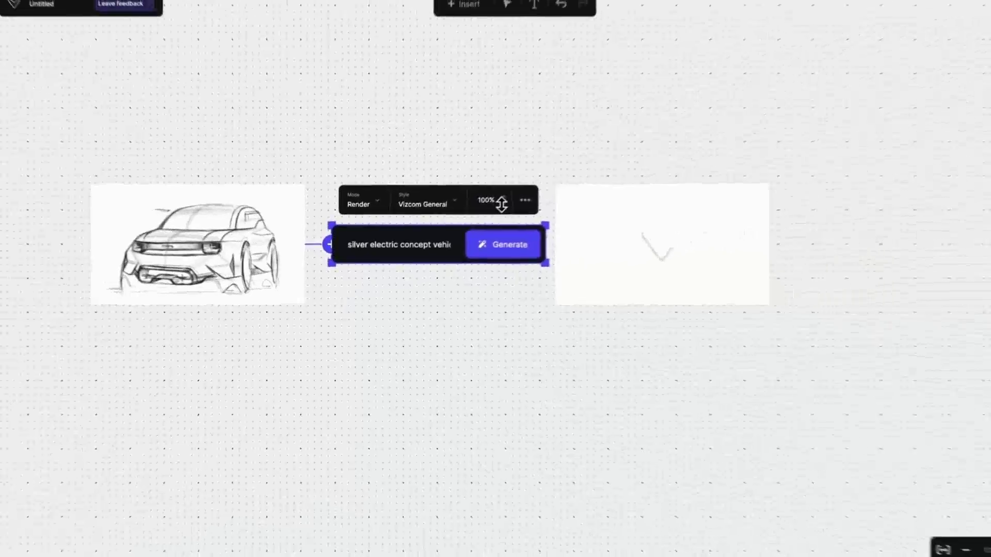
{"action": "left_click_drag", "start_coordinate": [501, 203], "coordinate": [504, 218]}
{"action": "left_click", "coordinate": [501, 246]}
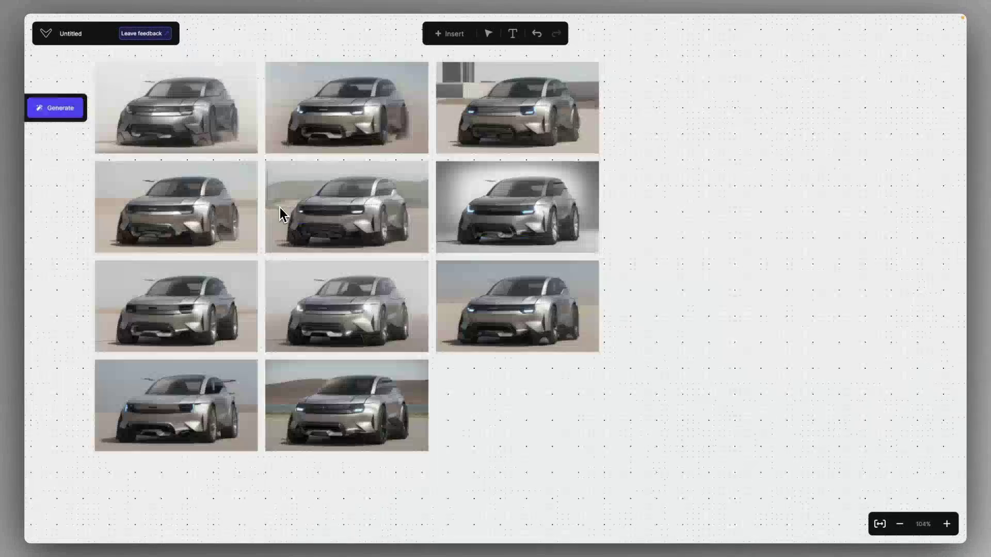
Review the generated renders and choose the one with the grey studio background for editing in the file
{"action": "scroll", "coordinate": [280, 207], "scroll_direction": "left", "scroll_amount": 3}
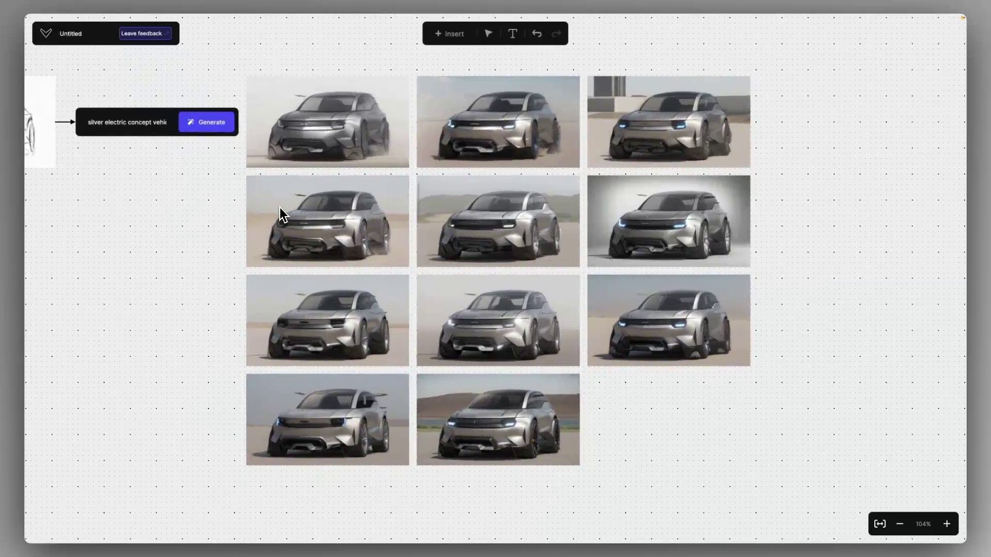
{"action": "scroll", "coordinate": [279, 207], "scroll_direction": "right", "scroll_amount": 5}
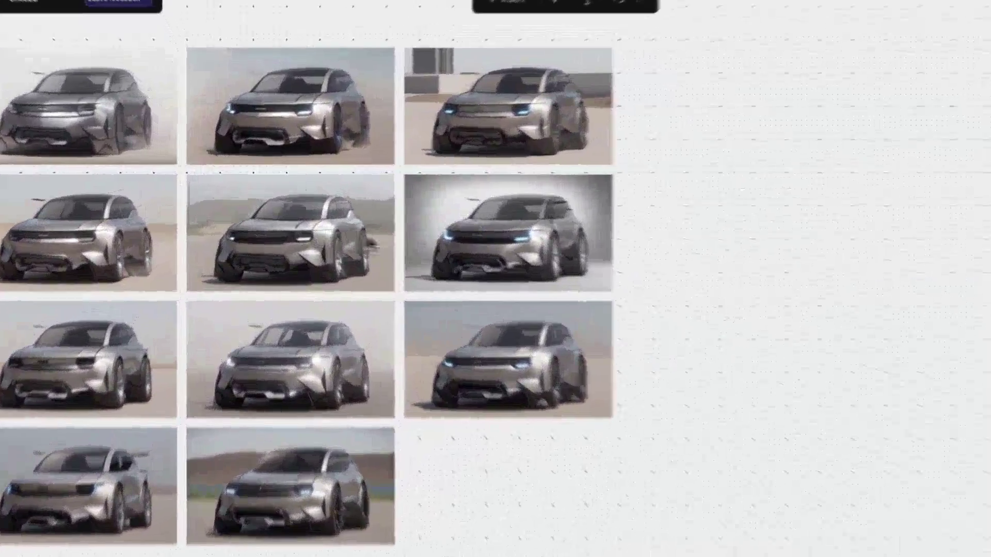
{"action": "left_click", "coordinate": [438, 234]}
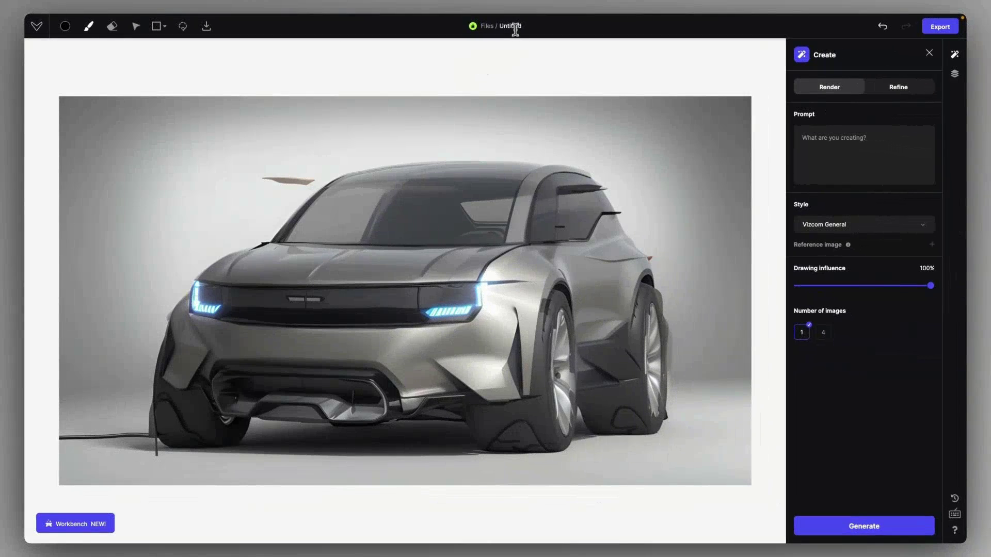
Rename the file as "Concept vehicle workflow"
{"action": "left_click", "coordinate": [511, 26]}
{"action": "type", "text": "Concept vehicle workflow"}
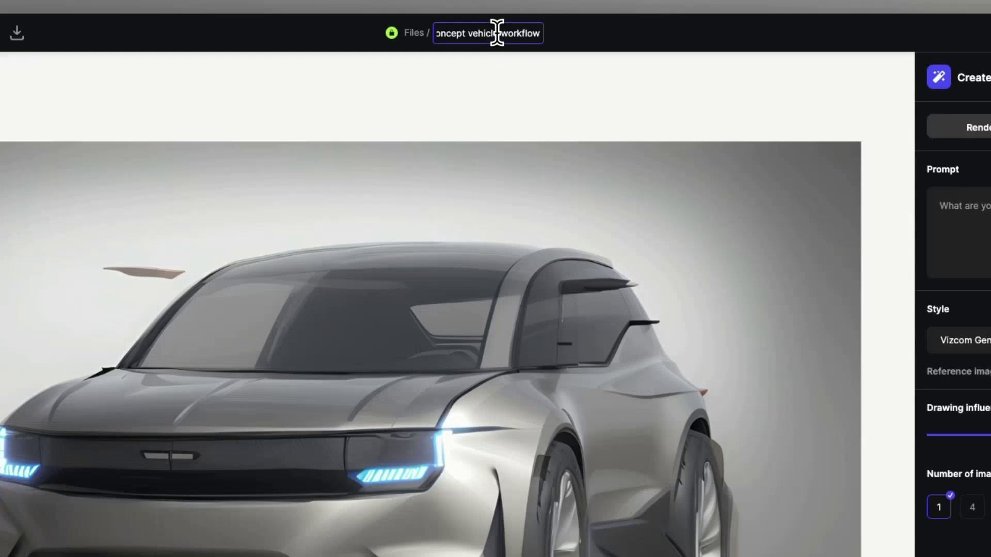
{"action": "key", "text": "Return"}
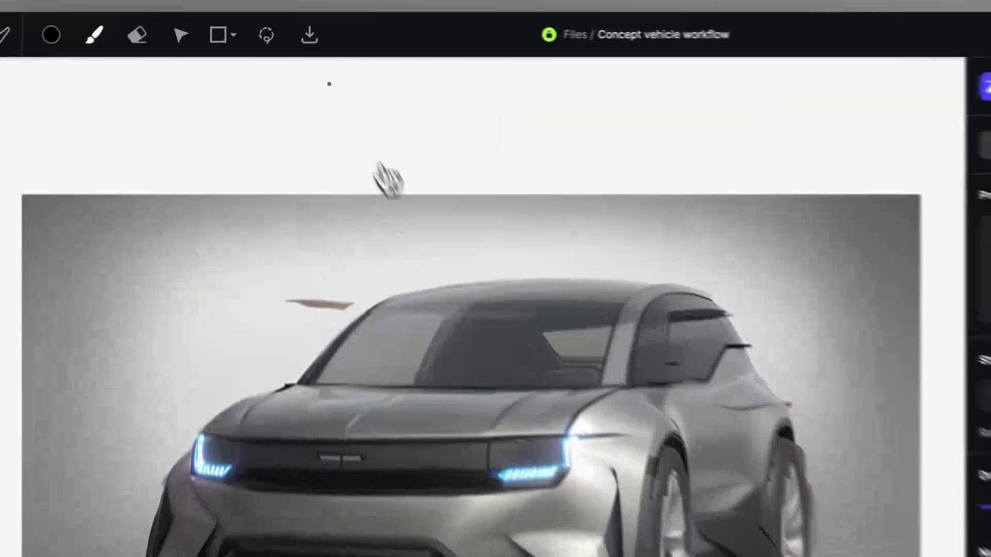
Lasso the whole vehicle, refine it with "electric off-road vehicle design concept" at 50% influence as four images, and compare with the original
{"action": "left_click", "coordinate": [271, 44]}
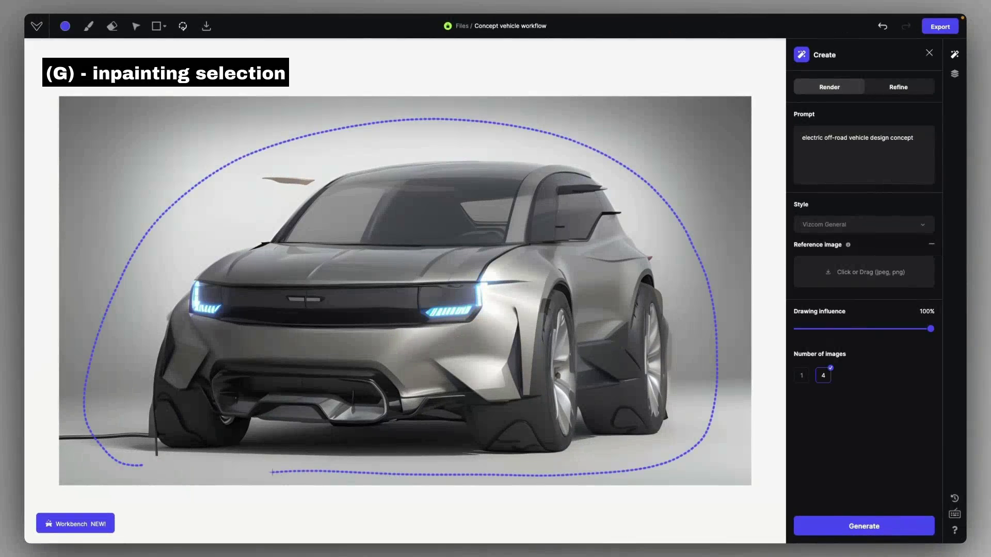
{"action": "left_click_drag", "start_coordinate": [272, 473], "coordinate": [150, 470]}
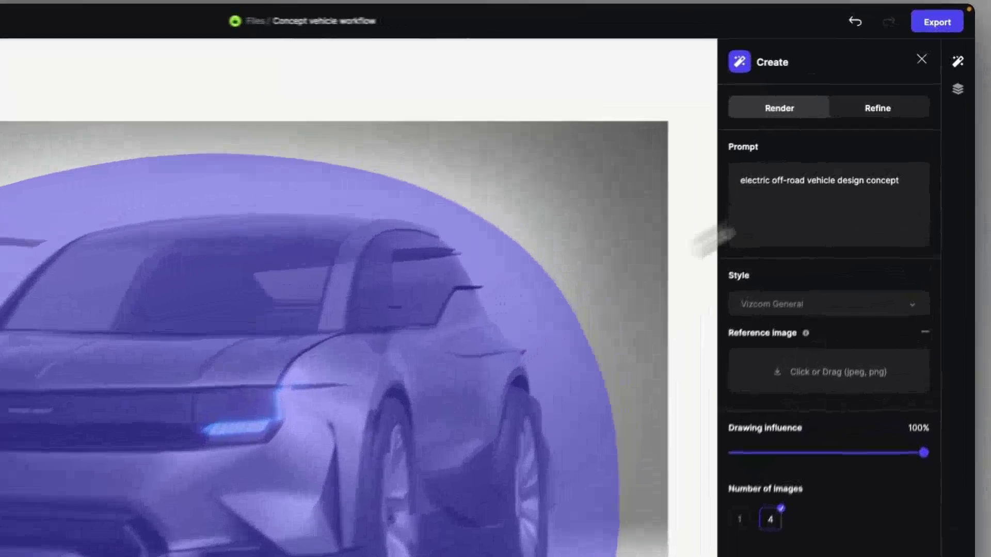
{"action": "left_click", "coordinate": [898, 87]}
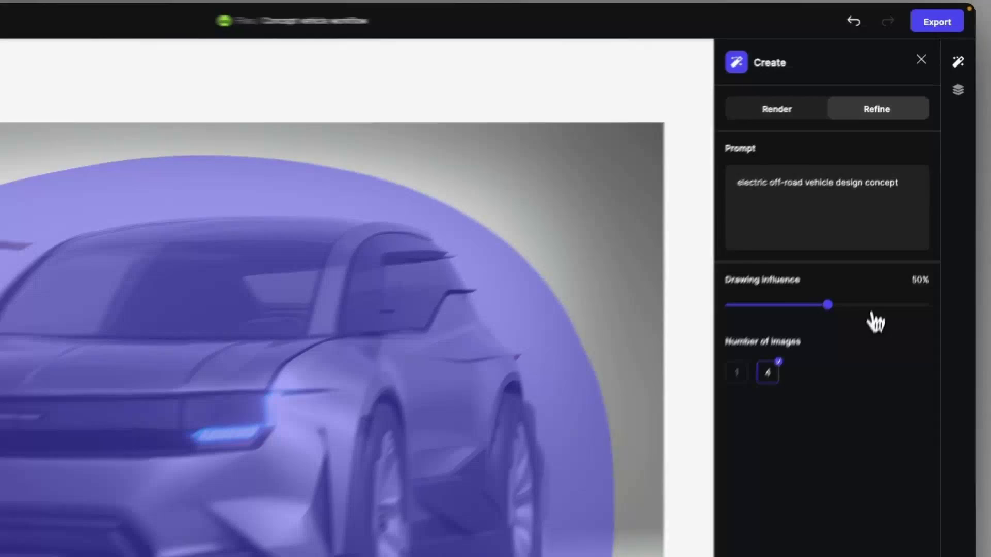
{"action": "left_click", "coordinate": [863, 527]}
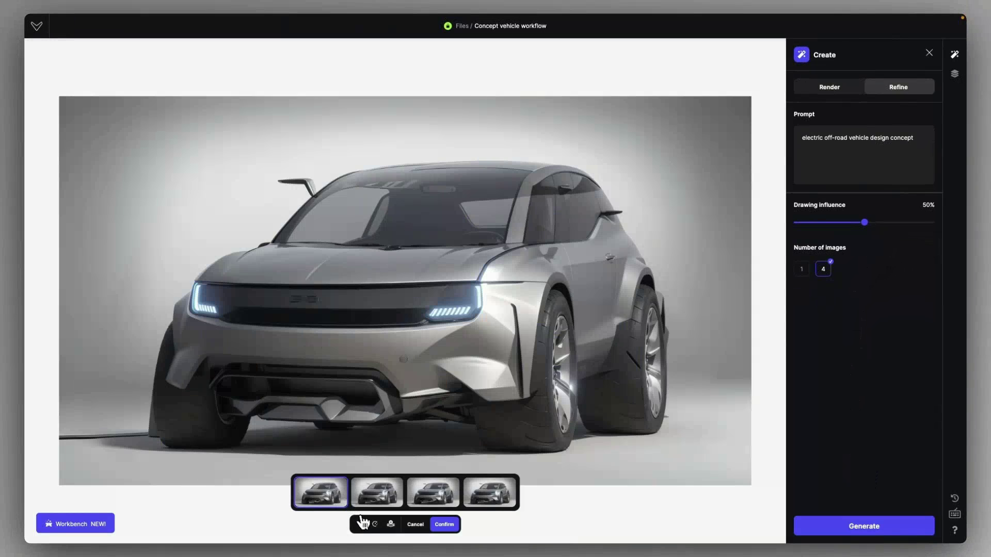
{"action": "left_click", "coordinate": [361, 524]}
{"action": "left_click", "coordinate": [361, 524]}
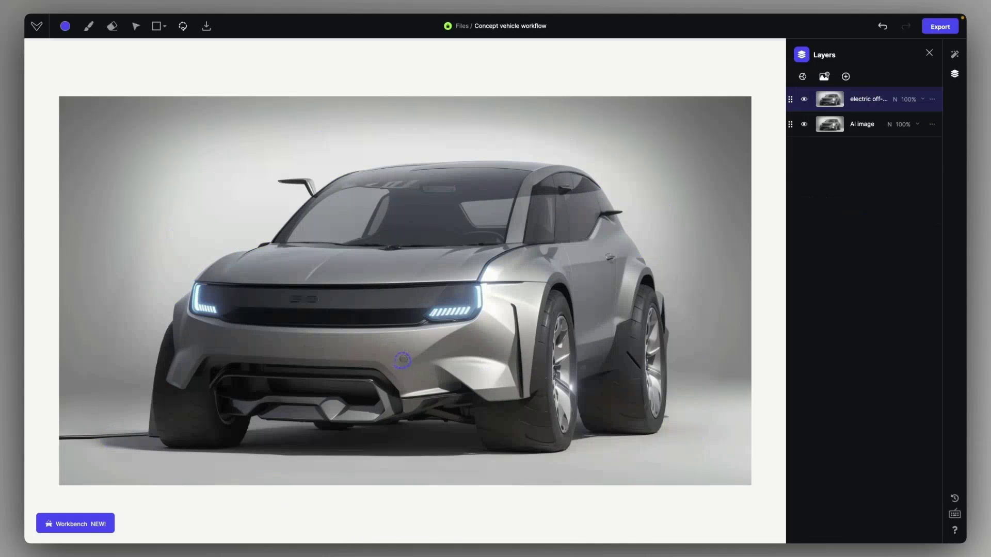
Select the stray side details, bumper spot, hood and roof marks and ground cable, re-render them at 0% drawing influence, and keep the first result
{"action": "left_click", "coordinate": [403, 360]}
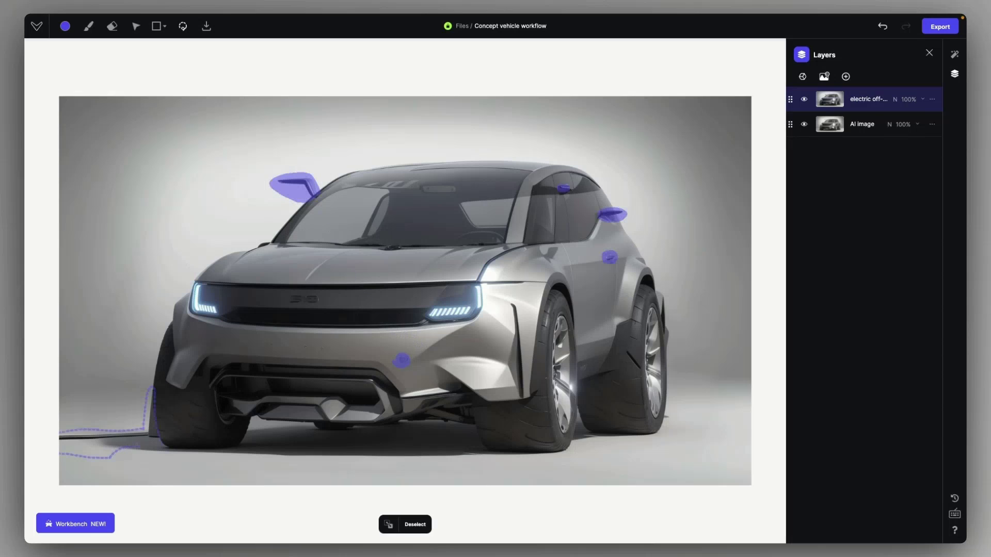
{"action": "left_click_drag", "start_coordinate": [77, 454], "coordinate": [110, 457]}
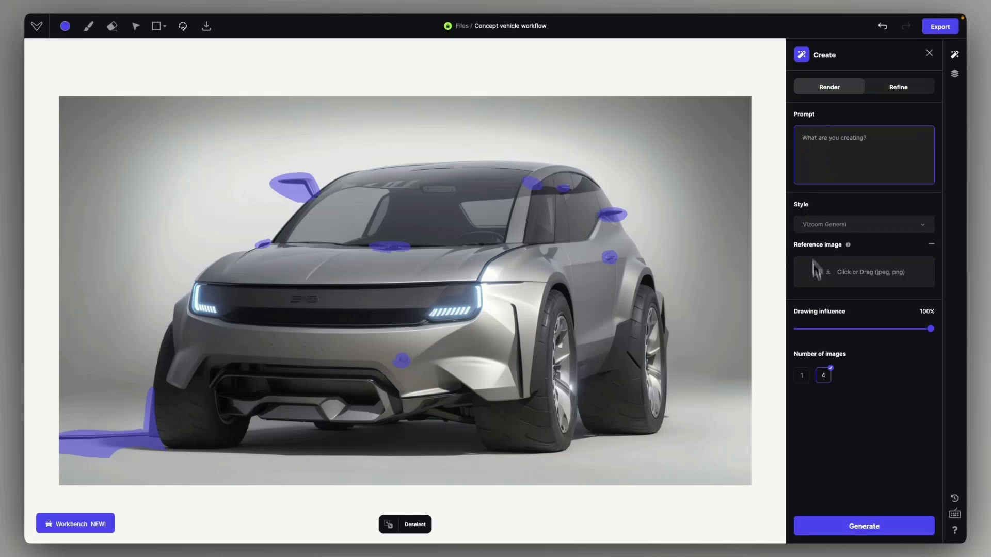
{"action": "left_click", "coordinate": [798, 329]}
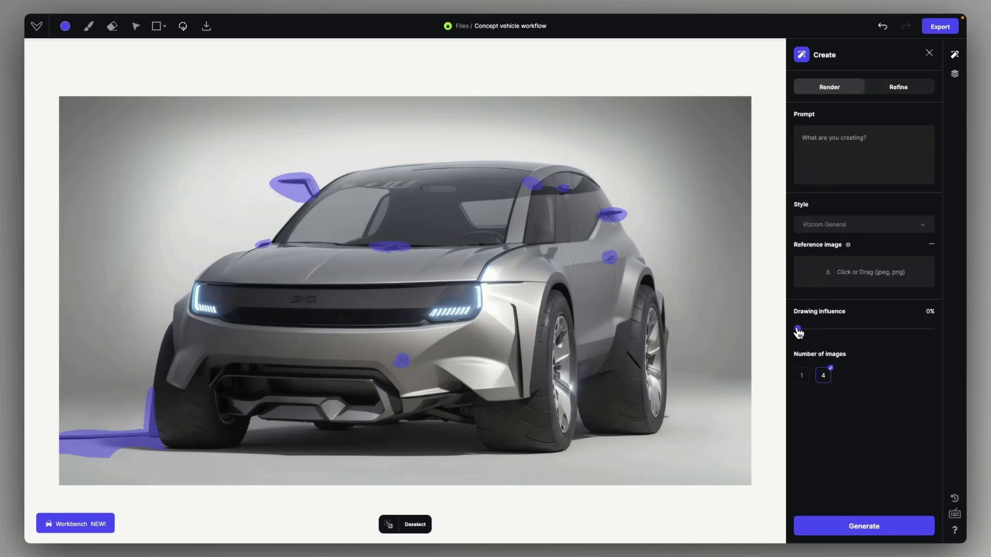
{"action": "left_click", "coordinate": [841, 527]}
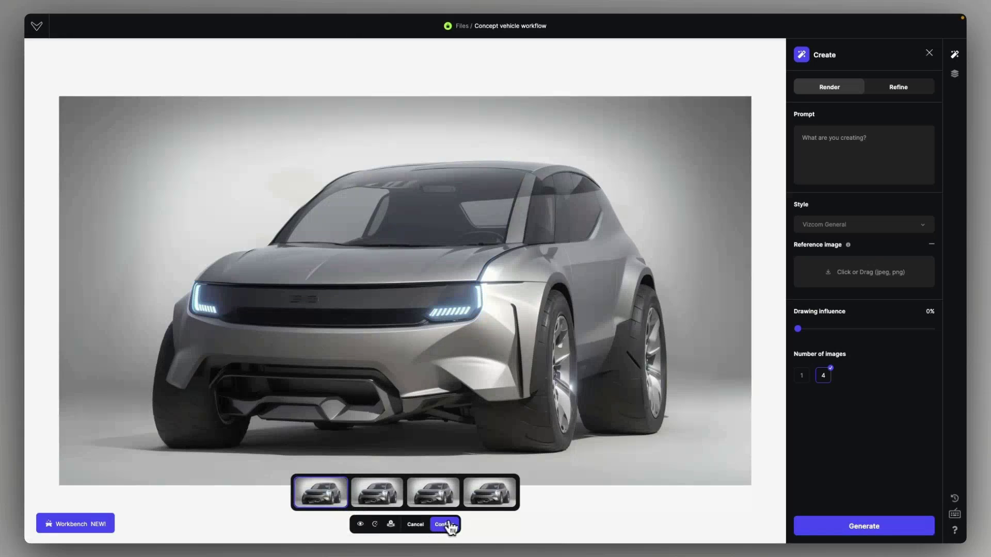
{"action": "left_click", "coordinate": [449, 524]}
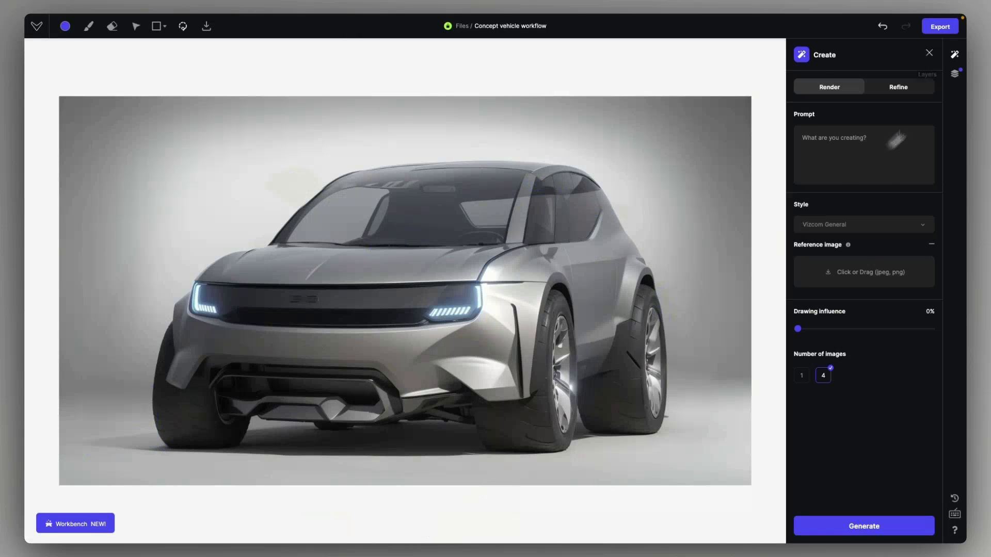
Toggle the visibility of the topmost image layer to compare the vehicle before and after the cleanup
{"action": "left_click", "coordinate": [954, 74]}
{"action": "left_click", "coordinate": [804, 100]}
{"action": "left_click", "coordinate": [804, 100]}
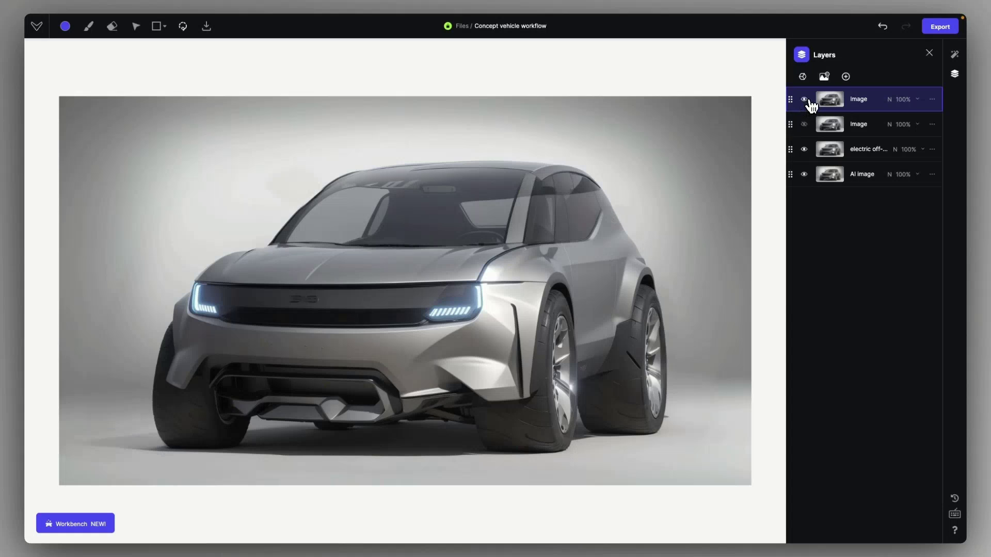
{"action": "left_click", "coordinate": [805, 101]}
{"action": "left_click", "coordinate": [806, 101]}
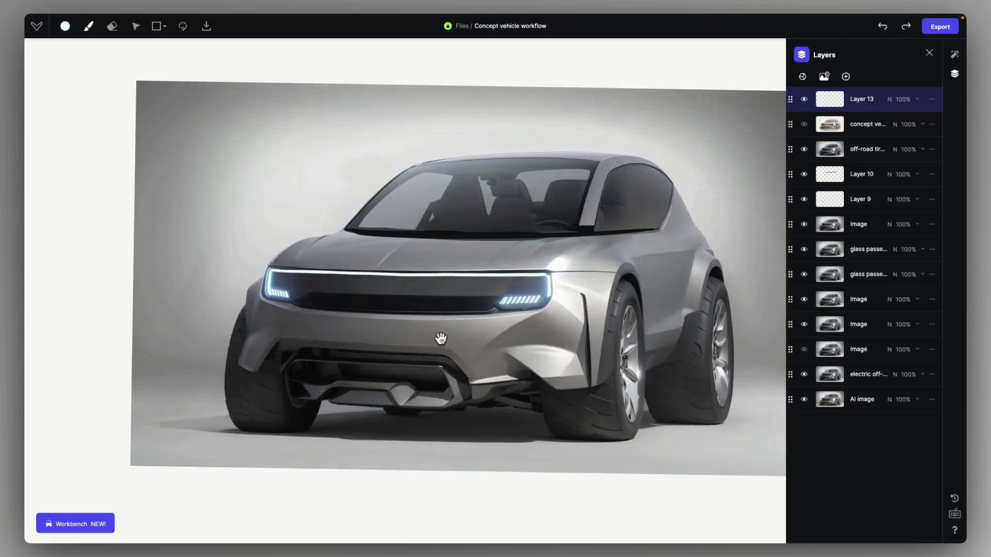
Lasso the front grille and headlight band and refine it with the prompt "blue glowing lightbar" at 50% influence as four images
{"action": "scroll", "coordinate": [440, 338], "scroll_direction": "up", "scroll_amount": 1}
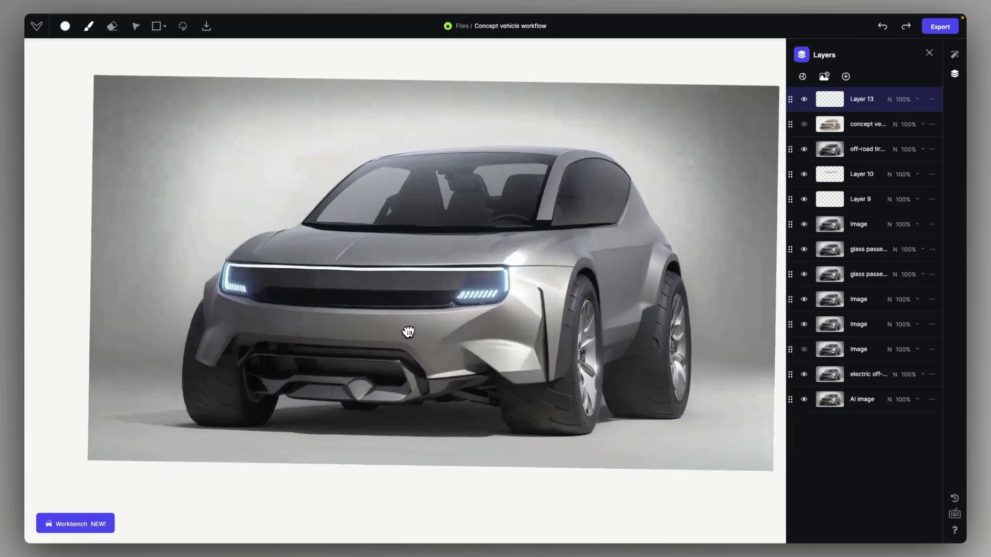
{"action": "left_click", "coordinate": [182, 26]}
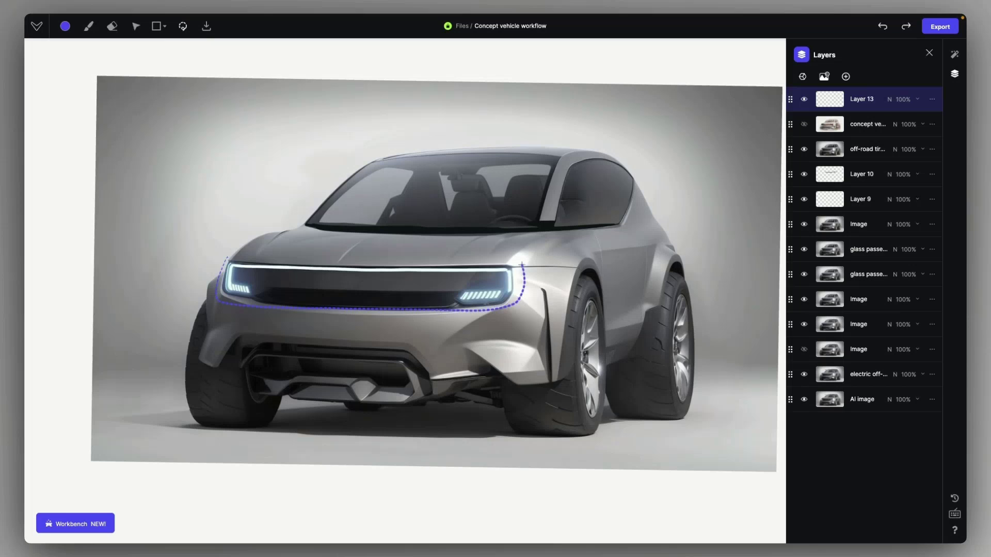
{"action": "left_click_drag", "start_coordinate": [350, 256], "coordinate": [227, 259]}
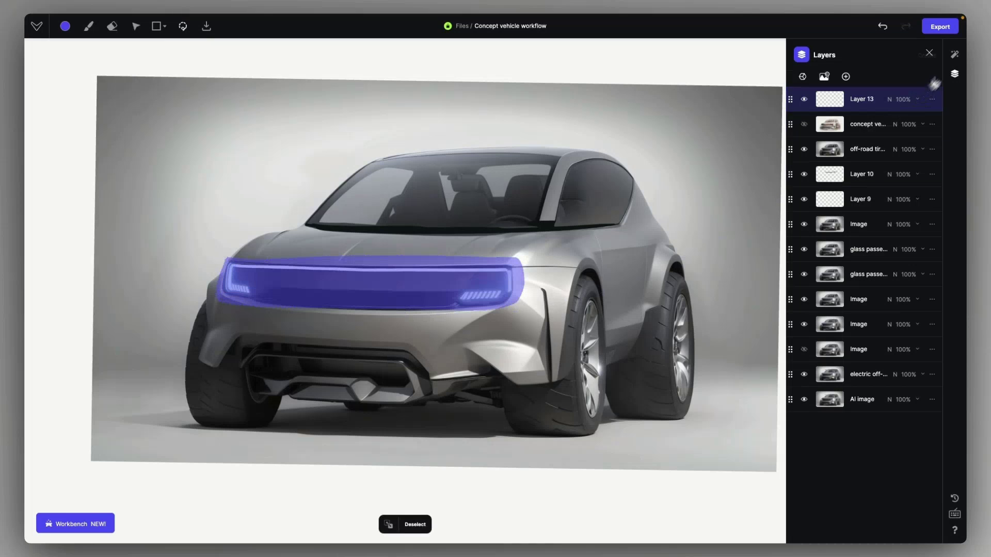
{"action": "left_click", "coordinate": [953, 55]}
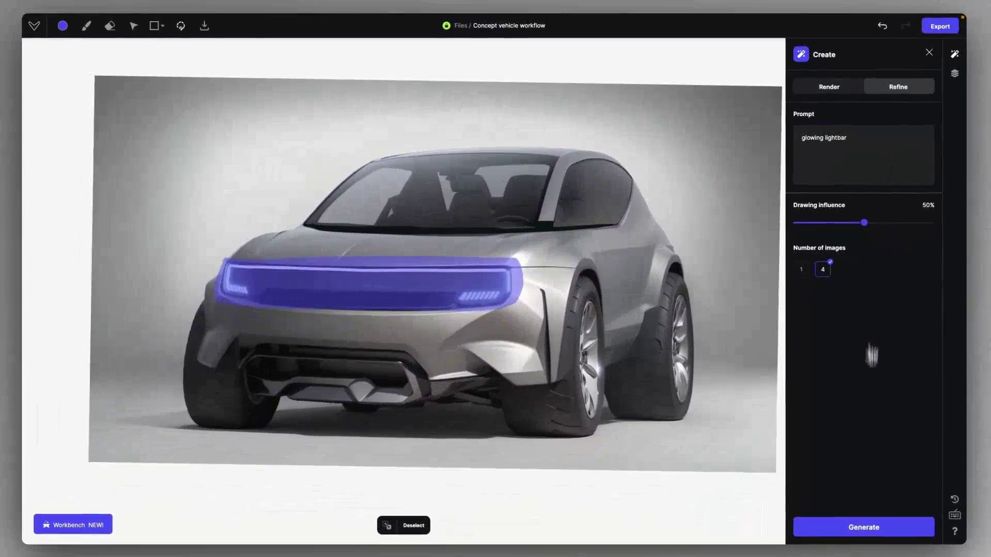
{"action": "left_click", "coordinate": [863, 528]}
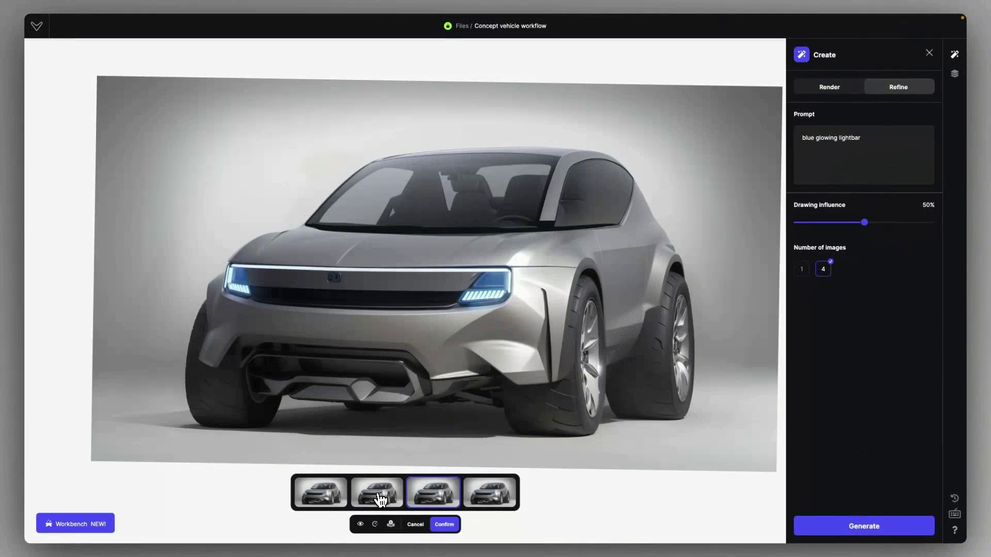
Compare the lightbar variations and keep the first one
{"action": "left_click", "coordinate": [378, 493]}
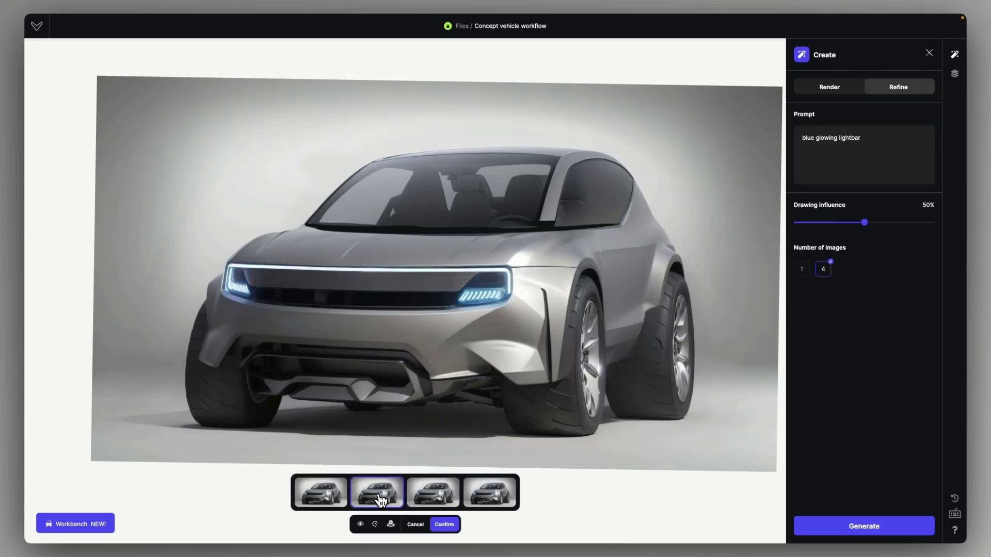
{"action": "left_click", "coordinate": [330, 499]}
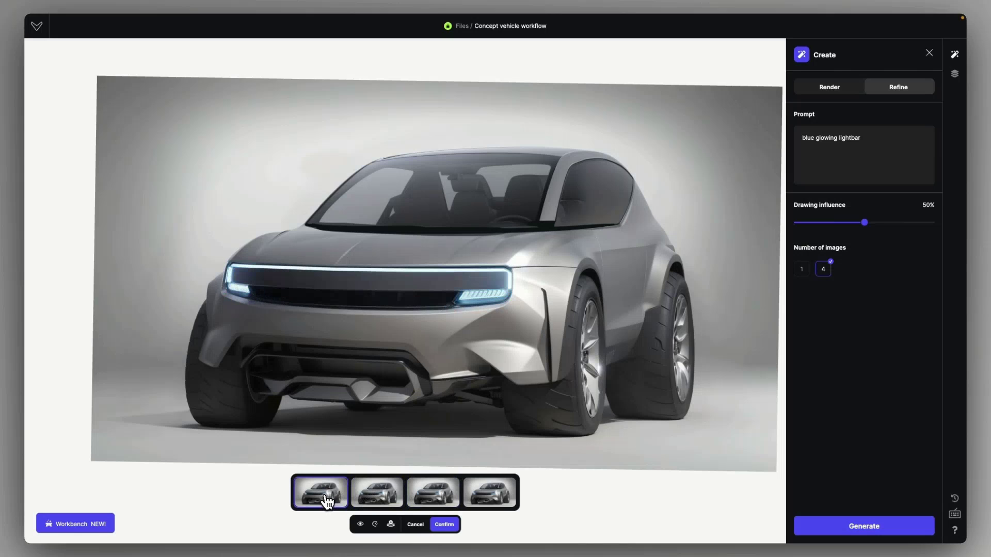
{"action": "left_click", "coordinate": [441, 524]}
Import the mirrored vehicle line sketch as a new top layer and toggle its visibility to compare it with the render
{"action": "left_click", "coordinate": [211, 31]}
{"action": "double_click", "coordinate": [402, 237]}
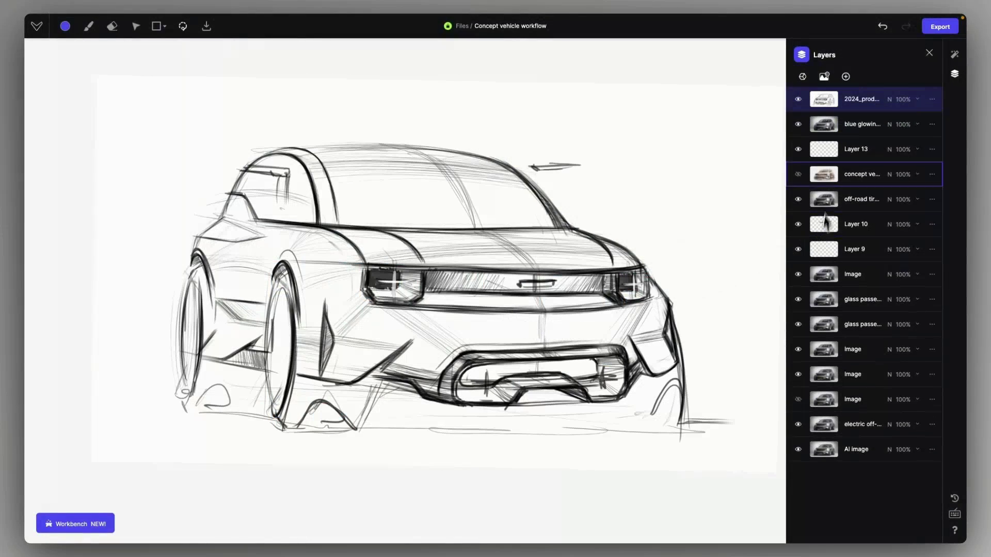
{"action": "left_click", "coordinate": [798, 100]}
{"action": "left_click", "coordinate": [798, 99]}
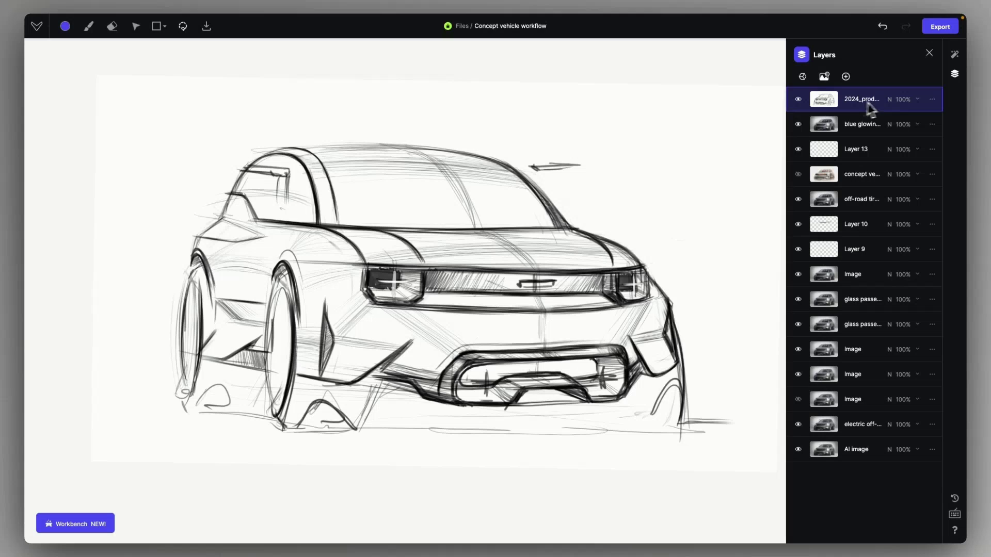
Set the imported line sketch layer's blend mode to Multiply and adjust its opacity over the render
{"action": "left_click", "coordinate": [903, 104]}
{"action": "left_click", "coordinate": [871, 129]}
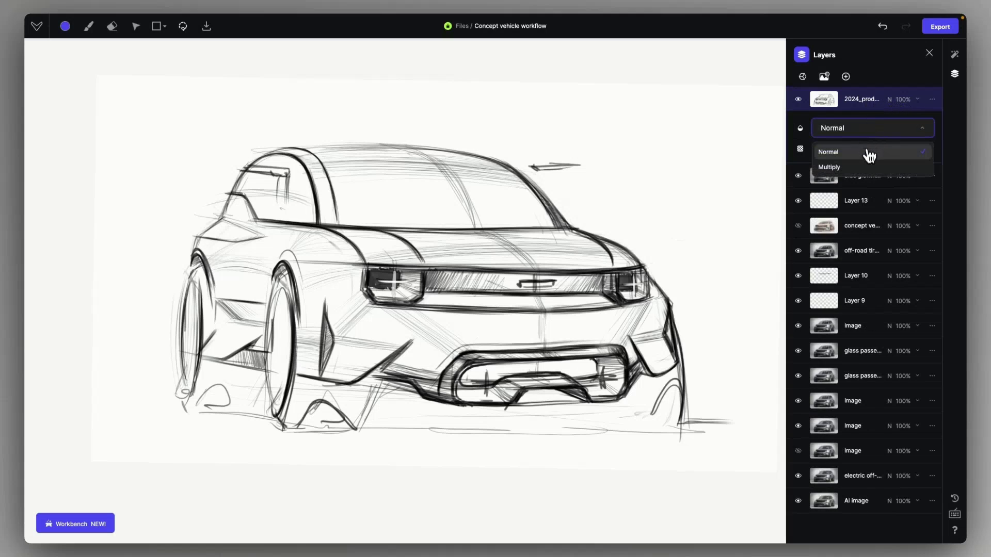
{"action": "left_click", "coordinate": [863, 166]}
{"action": "left_click", "coordinate": [869, 149]}
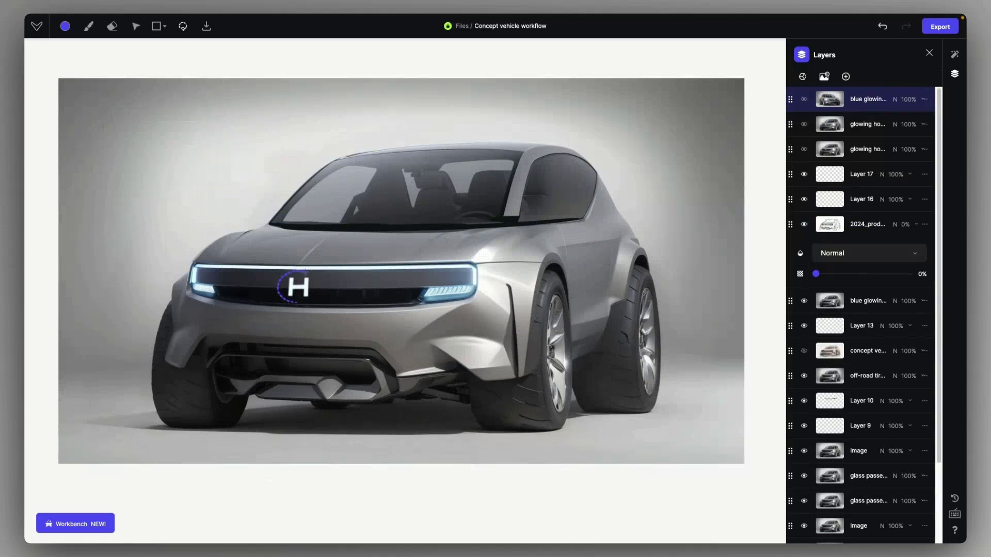
Render the masked H badge with the prompt "light blue glowing honda badge" at 65% influence as four images, keeping the fourth
{"action": "left_click", "coordinate": [954, 54]}
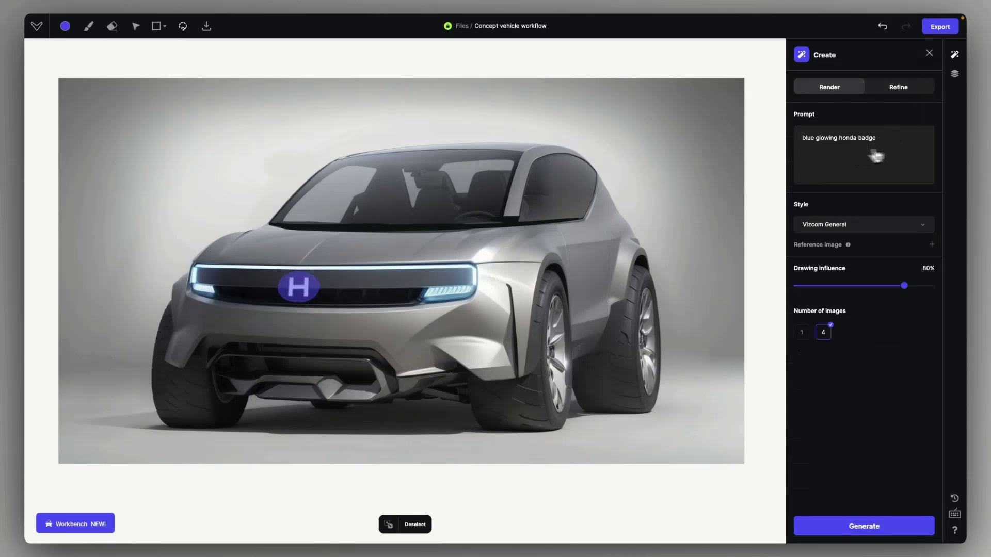
{"action": "left_click", "coordinate": [867, 528]}
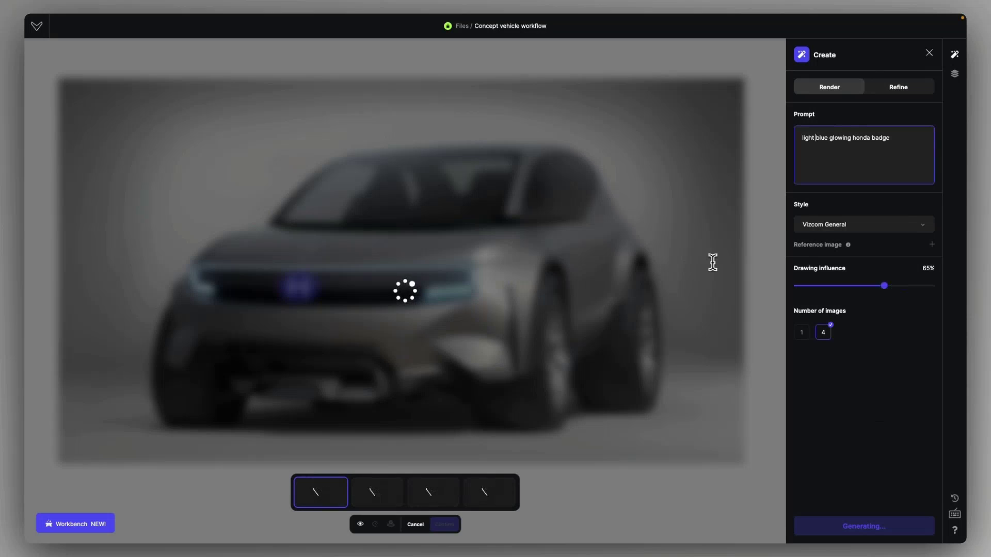
{"action": "left_click", "coordinate": [503, 498]}
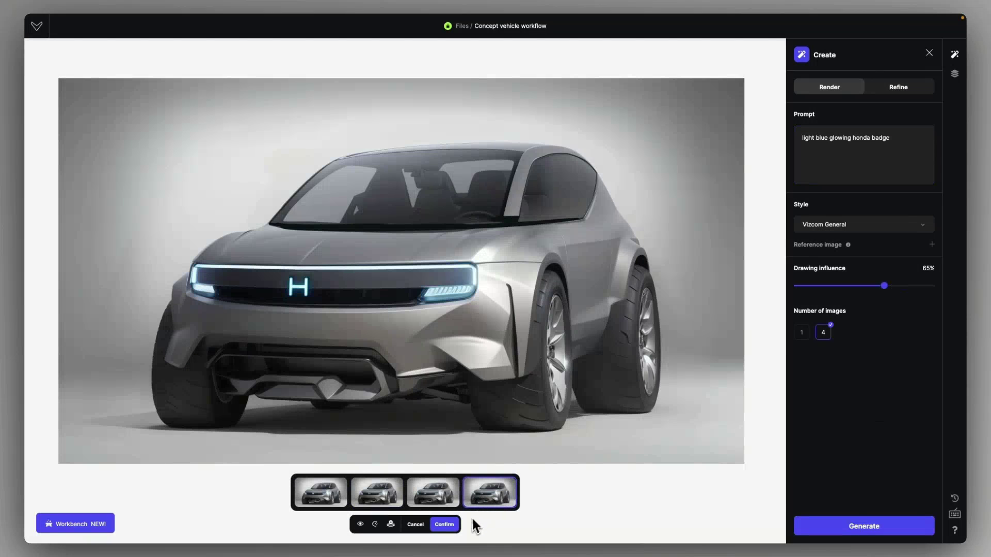
{"action": "left_click", "coordinate": [444, 524]}
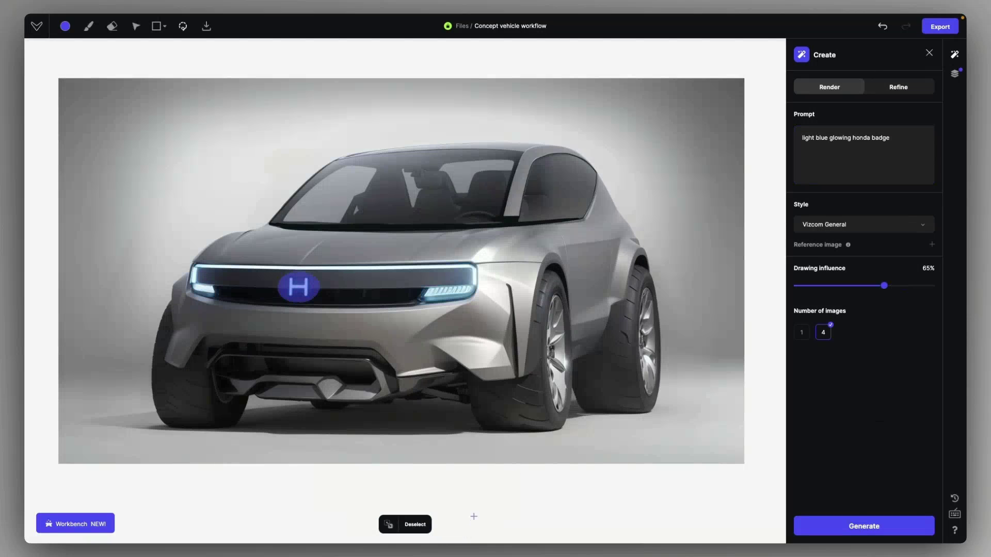
Lower the opacity of the glowing badge layer to 70%
{"action": "left_click", "coordinate": [955, 74]}
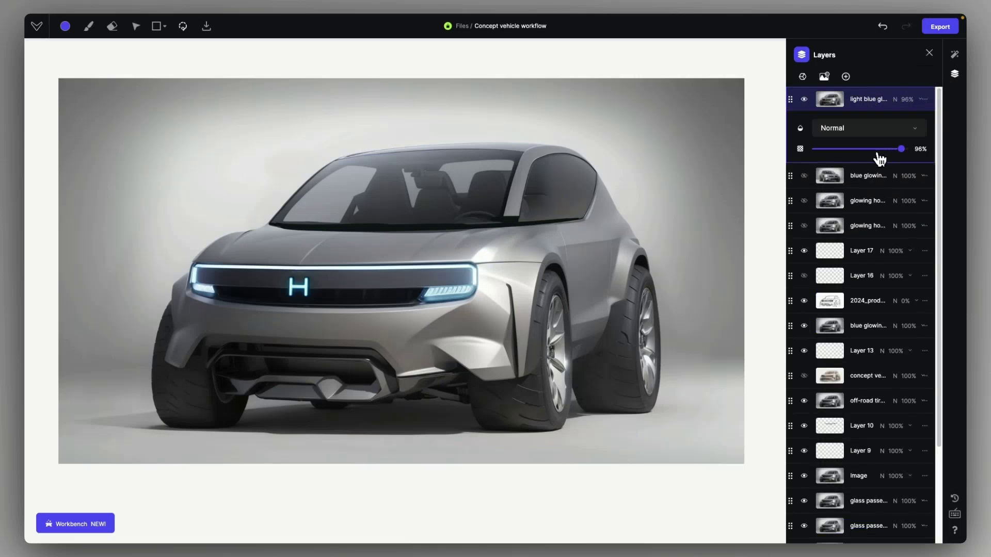
{"action": "left_click_drag", "start_coordinate": [886, 149], "coordinate": [880, 151]}
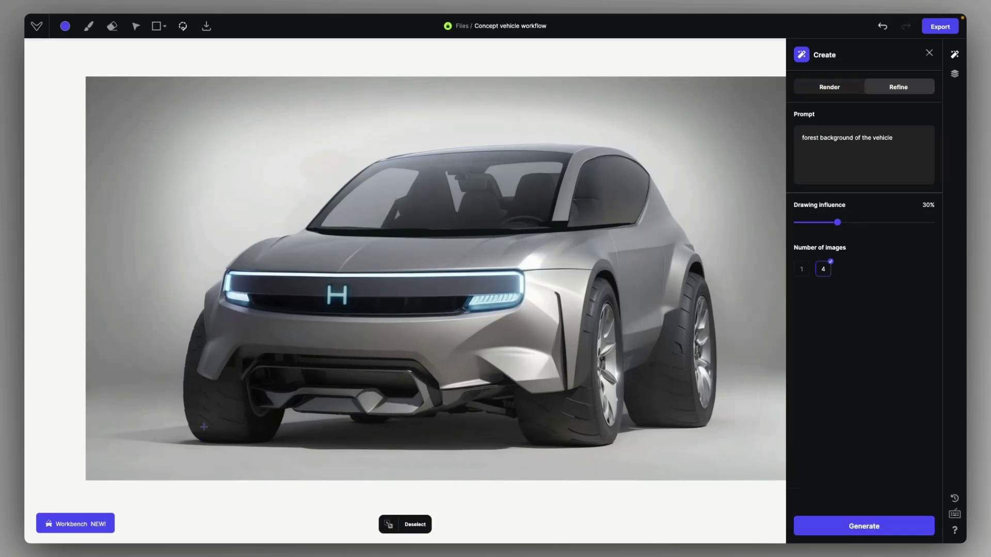
Lasso the whole vehicle silhouette and invert the mask so that it covers the background
{"action": "left_click_drag", "start_coordinate": [201, 328], "coordinate": [685, 247]}
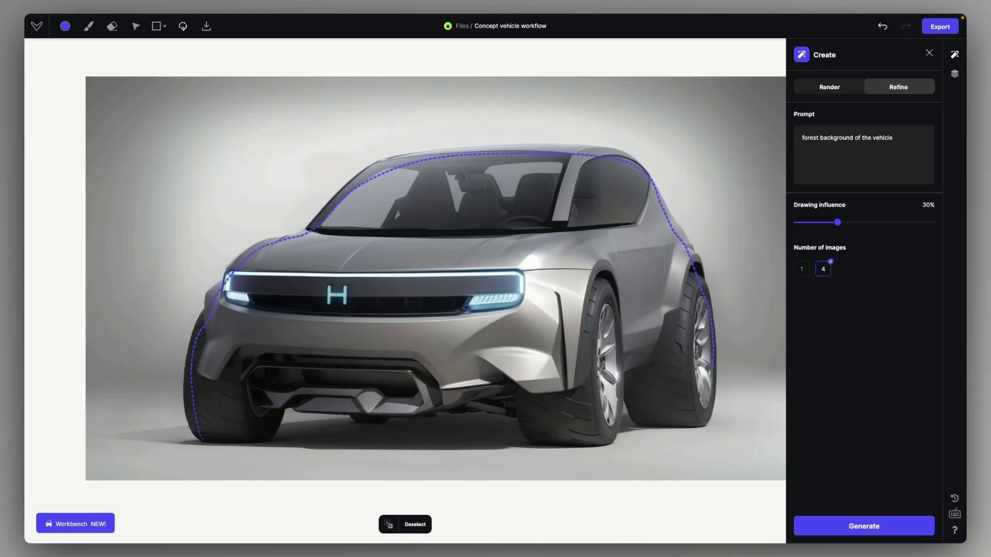
{"action": "mouse_move", "coordinate": [714, 367]}
{"action": "left_mouse_down"}
{"action": "mouse_move", "coordinate": [339, 411]}
{"action": "mouse_move", "coordinate": [281, 406]}
{"action": "mouse_move", "coordinate": [274, 428]}
{"action": "left_mouse_up"}
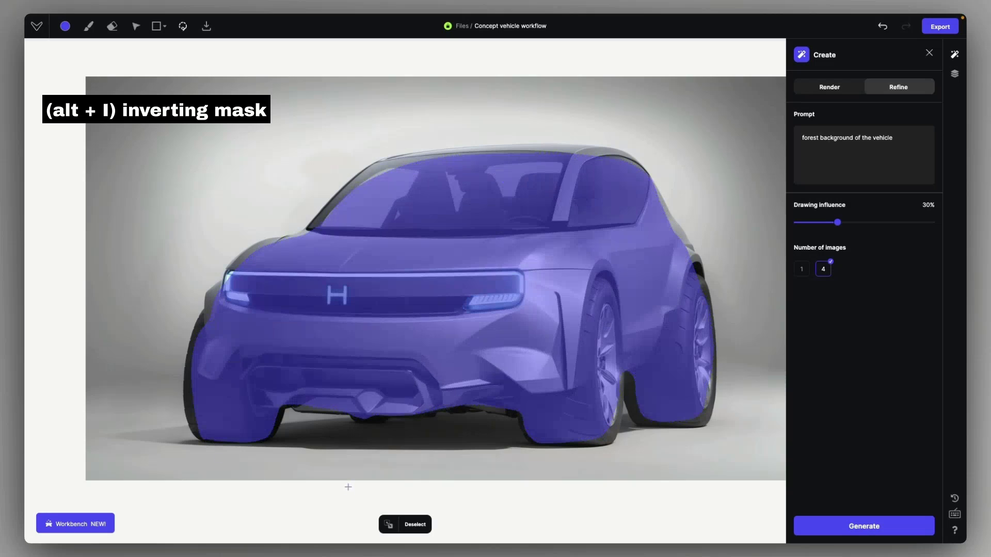
{"action": "left_click", "coordinate": [390, 525]}
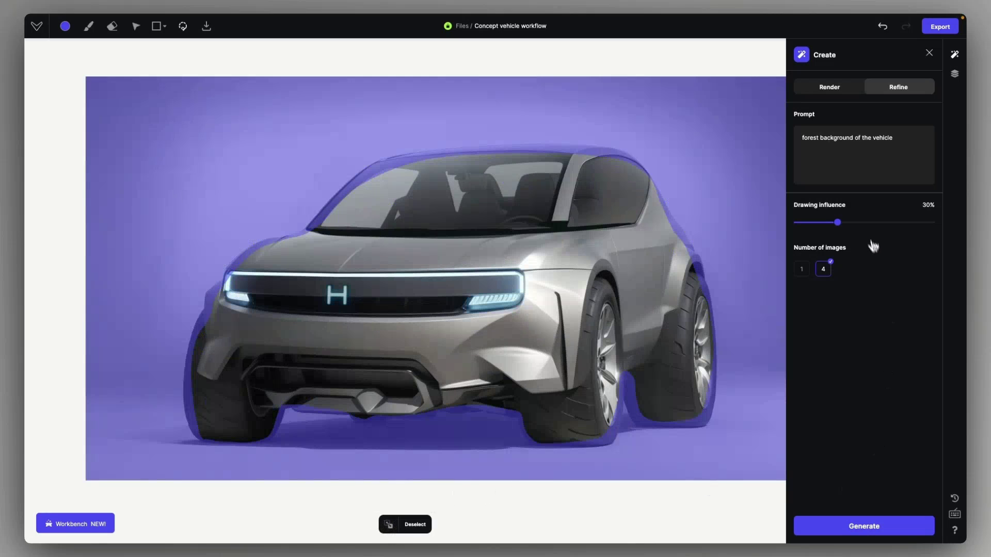
Render the masked background with the prompt "forest background of the vehicle" at 50% influence as four images, keeping the fourth
{"action": "left_click", "coordinate": [831, 87]}
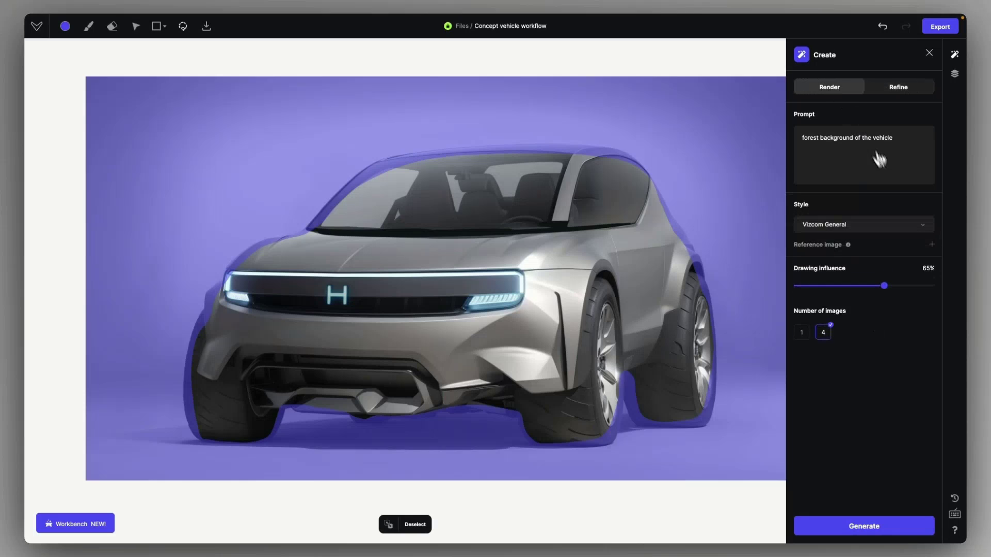
{"action": "left_click", "coordinate": [865, 525]}
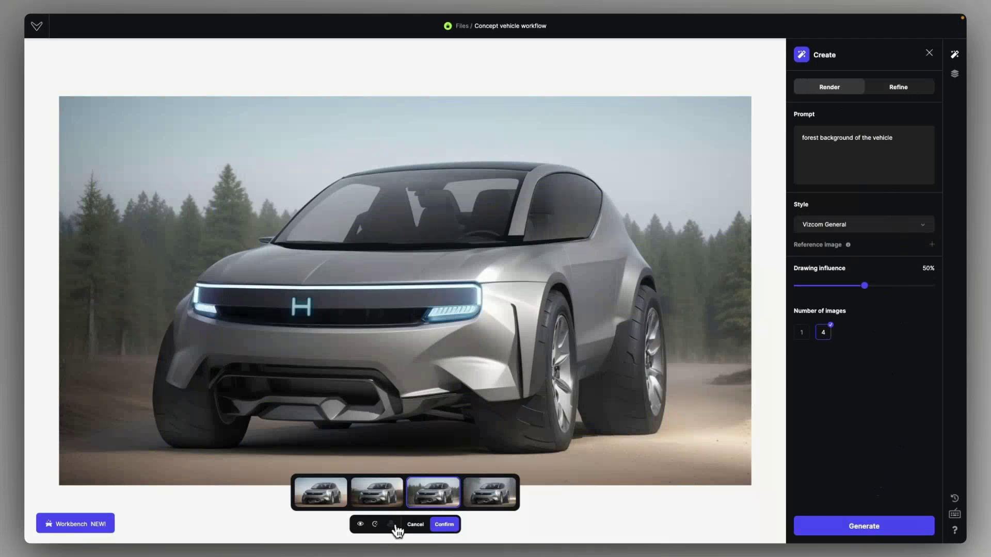
{"action": "left_click", "coordinate": [486, 506]}
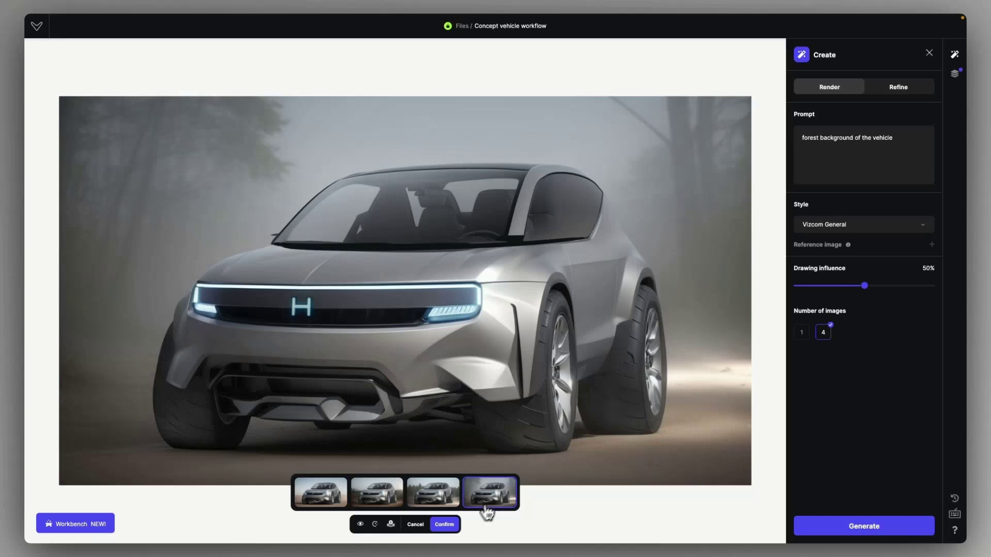
{"action": "left_click", "coordinate": [445, 525]}
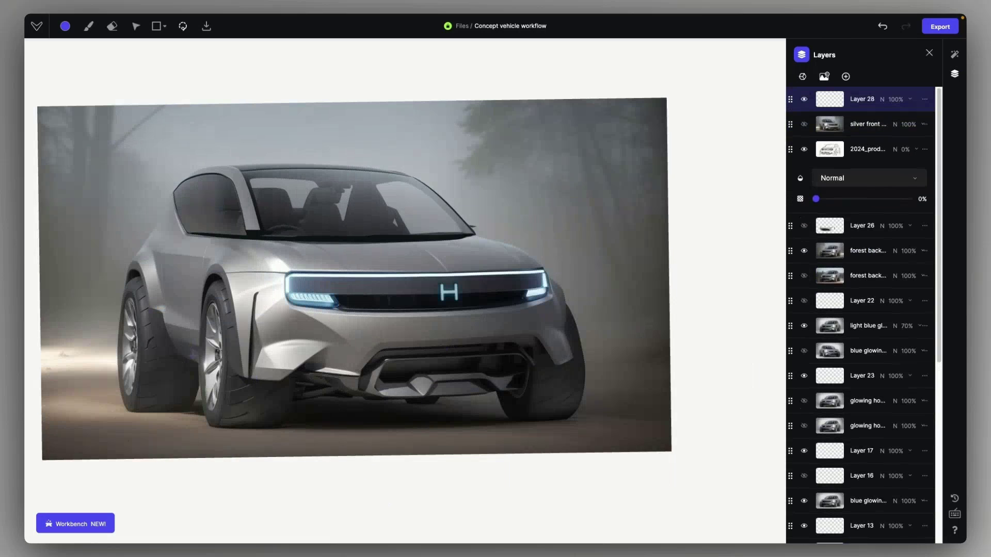
Brush a thick dark bar across the lower front bumper and darken the side vents on the top layer
{"action": "mouse_move", "coordinate": [239, 376]}
{"action": "left_mouse_down"}
{"action": "mouse_move", "coordinate": [560, 381]}
{"action": "mouse_move", "coordinate": [570, 361]}
{"action": "mouse_move", "coordinate": [361, 378]}
{"action": "mouse_move", "coordinate": [243, 366]}
{"action": "left_mouse_up"}
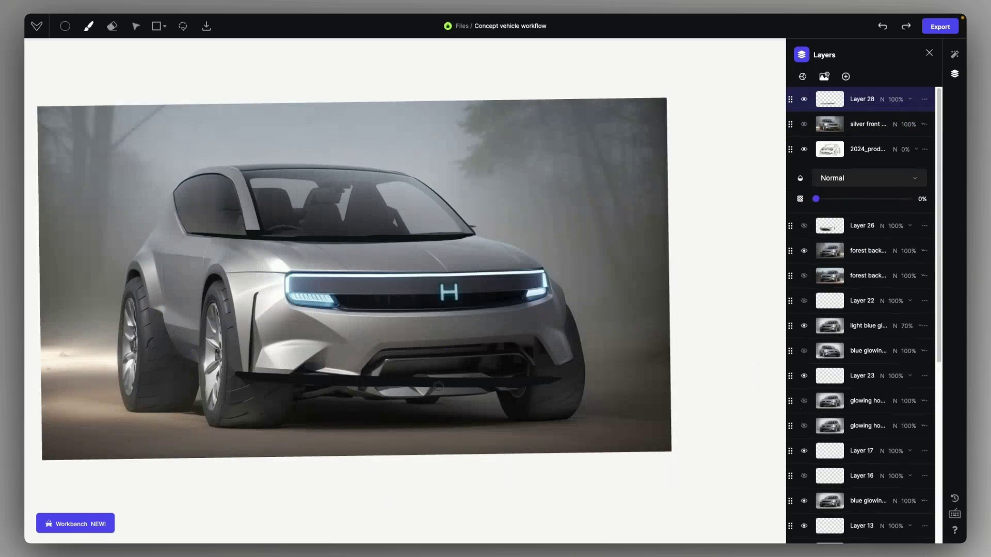
{"action": "key", "text": "super+z"}
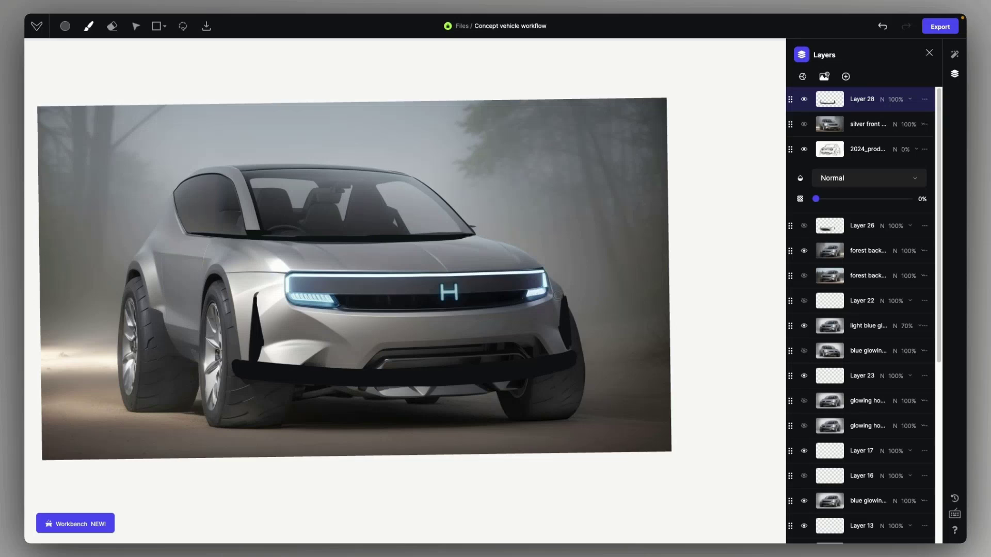
{"action": "right_click", "coordinate": [571, 305]}
{"action": "left_click_drag", "start_coordinate": [572, 334], "coordinate": [564, 295]}
{"action": "key", "text": "super+z"}
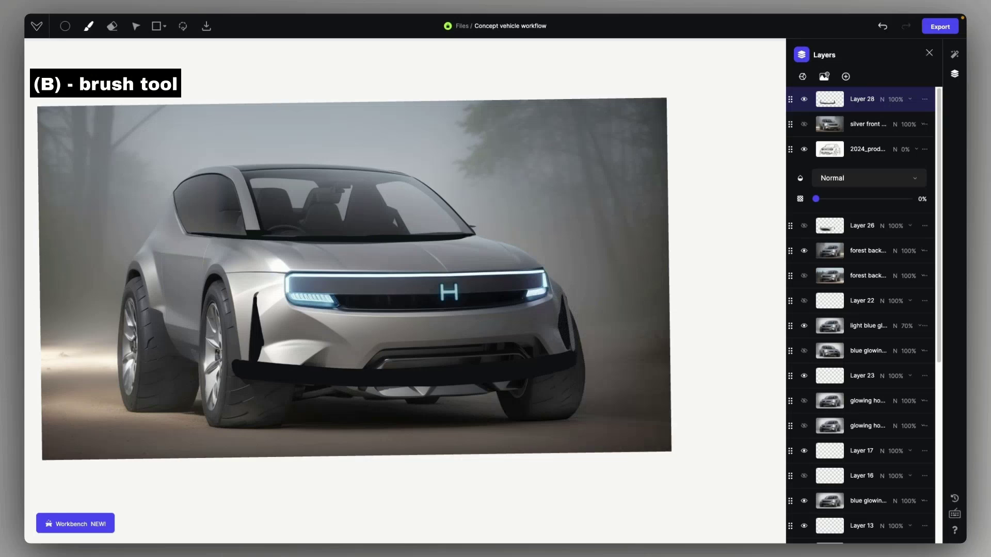
{"action": "left_click", "coordinate": [558, 300], "text": "alt"}
{"action": "right_click", "coordinate": [545, 380]}
{"action": "mouse_move", "coordinate": [235, 363]}
{"action": "left_mouse_down"}
{"action": "mouse_move", "coordinate": [330, 370]}
{"action": "mouse_move", "coordinate": [574, 353]}
{"action": "left_mouse_up"}
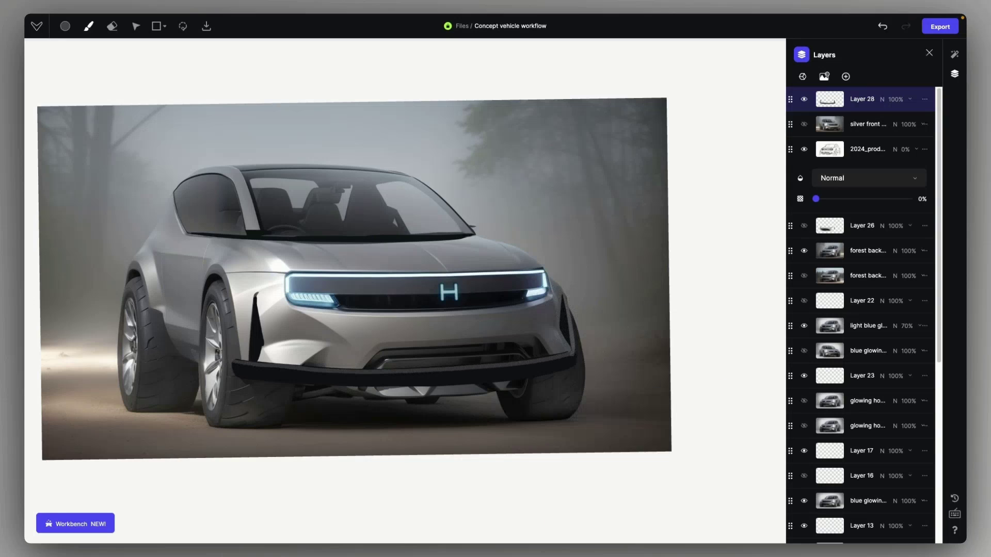
Sample the dark bumper tone and fill in the central lower air intake above the bar
{"action": "left_click", "coordinate": [431, 380], "text": "alt"}
{"action": "right_click", "coordinate": [402, 381]}
{"action": "left_click_drag", "start_coordinate": [367, 371], "coordinate": [478, 368]}
{"action": "left_click_drag", "start_coordinate": [378, 366], "coordinate": [534, 323]}
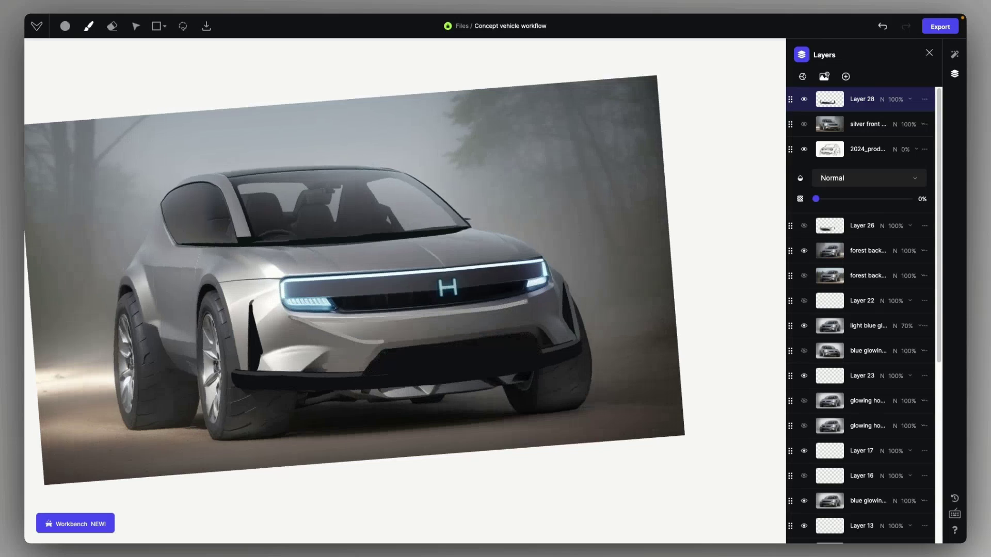
Paint flat light grey over the bumper's central panel and the panel beside the near side vent
{"action": "mouse_move", "coordinate": [353, 327]}
{"action": "left_mouse_down"}
{"action": "mouse_move", "coordinate": [442, 320]}
{"action": "mouse_move", "coordinate": [428, 322]}
{"action": "left_mouse_up"}
{"action": "scroll", "coordinate": [412, 365], "scroll_direction": "down", "scroll_amount": 5}
{"action": "scroll", "coordinate": [413, 364], "scroll_direction": "up", "scroll_amount": 6}
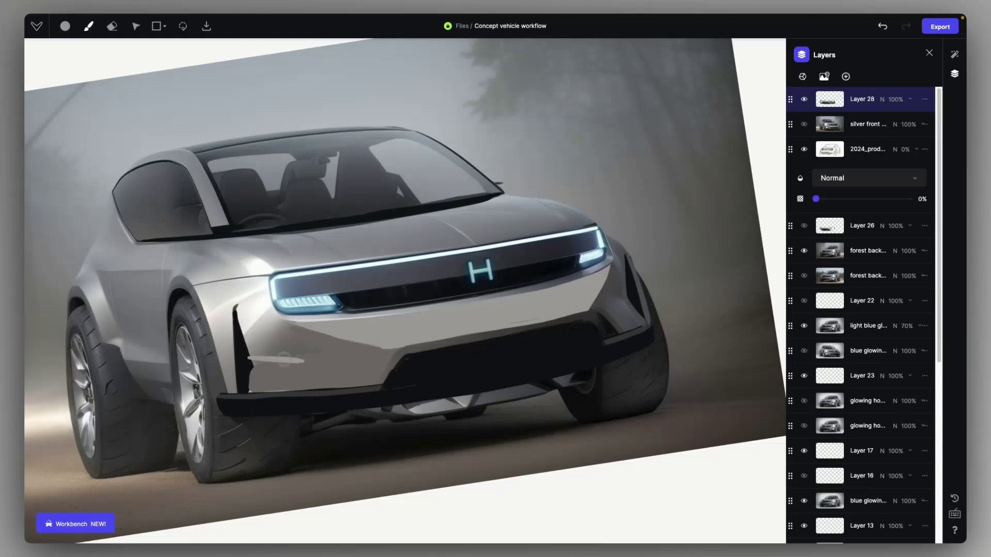
{"action": "mouse_move", "coordinate": [284, 359]}
{"action": "left_mouse_down"}
{"action": "mouse_move", "coordinate": [315, 392]}
{"action": "mouse_move", "coordinate": [361, 378]}
{"action": "mouse_move", "coordinate": [247, 357]}
{"action": "mouse_move", "coordinate": [245, 384]}
{"action": "mouse_move", "coordinate": [360, 384]}
{"action": "mouse_move", "coordinate": [250, 381]}
{"action": "mouse_move", "coordinate": [333, 384]}
{"action": "left_mouse_up"}
Paint the corner panel beside the far side vent and the area above the intake in grey 6a6a6a
{"action": "left_click", "coordinate": [59, 96]}
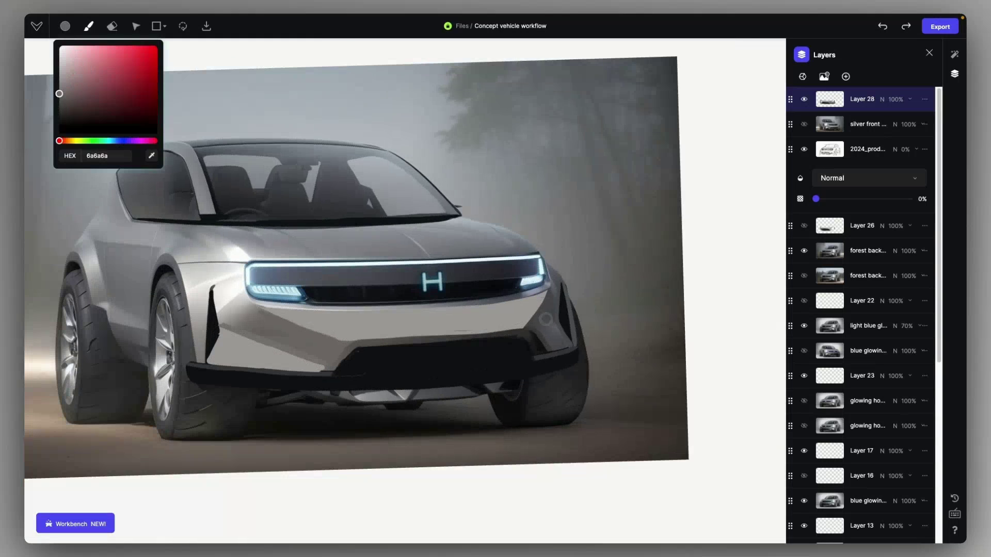
{"action": "mouse_move", "coordinate": [553, 325]}
{"action": "left_mouse_down"}
{"action": "mouse_move", "coordinate": [537, 349]}
{"action": "mouse_move", "coordinate": [565, 344]}
{"action": "left_mouse_up"}
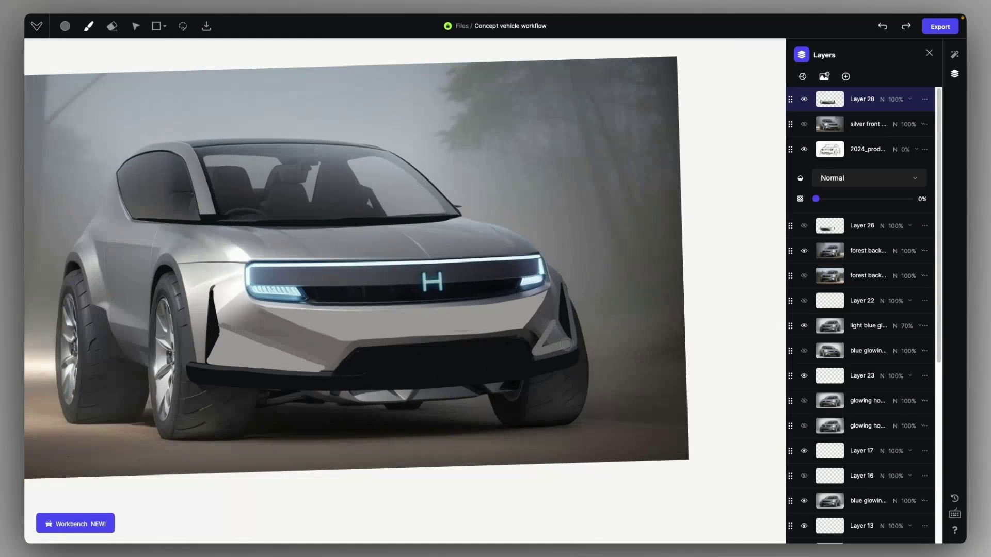
{"action": "scroll", "coordinate": [529, 335], "scroll_direction": "down", "scroll_amount": 1}
{"action": "left_click_drag", "start_coordinate": [366, 340], "coordinate": [522, 331]}
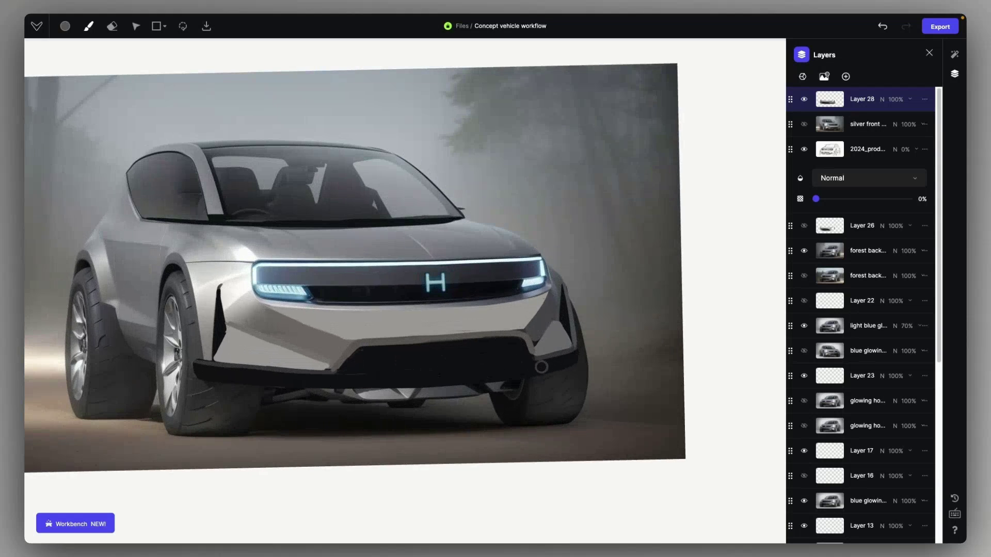
Sample a dark tone and paint over the skid plate area beneath the bumper bar
{"action": "left_click", "coordinate": [377, 380], "text": "alt"}
{"action": "left_click_drag", "start_coordinate": [302, 395], "coordinate": [556, 373]}
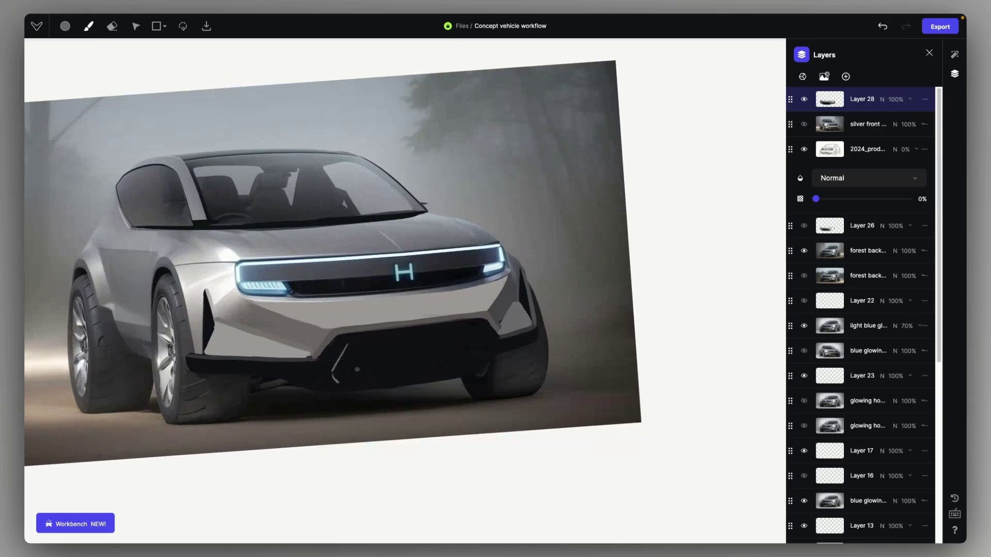
Undo the stray intake stroke and brush a thick grey angular frame around the lower air intake
{"action": "key", "text": "super+z"}
{"action": "left_click_drag", "start_coordinate": [391, 371], "coordinate": [482, 368]}
{"action": "left_click_drag", "start_coordinate": [350, 344], "coordinate": [490, 327]}
{"action": "mouse_move", "coordinate": [462, 329]}
{"action": "left_mouse_down"}
{"action": "mouse_move", "coordinate": [488, 329]}
{"action": "mouse_move", "coordinate": [489, 366]}
{"action": "left_mouse_up"}
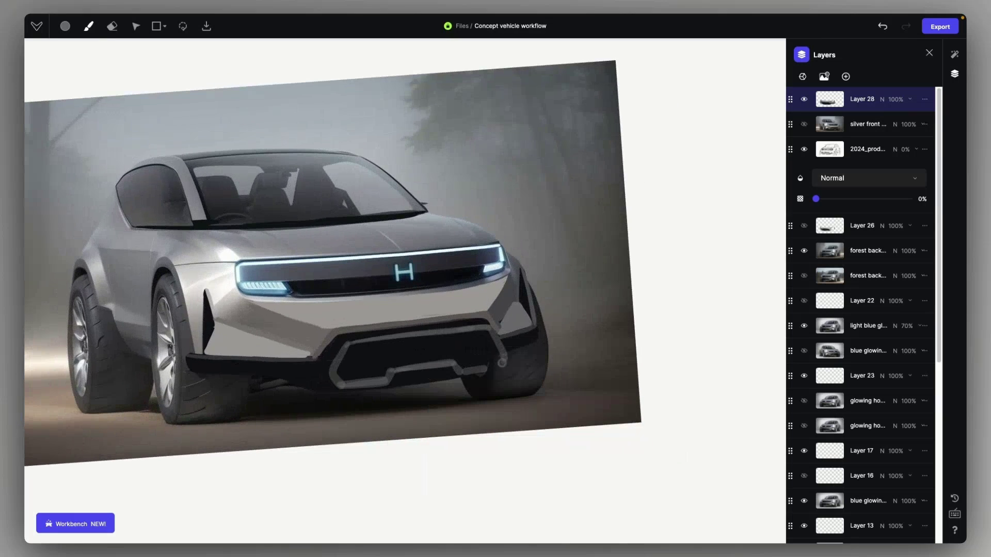
{"action": "left_click_drag", "start_coordinate": [397, 330], "coordinate": [562, 308]}
{"action": "mouse_move", "coordinate": [366, 363]}
{"action": "left_mouse_down"}
{"action": "mouse_move", "coordinate": [482, 339]}
{"action": "mouse_move", "coordinate": [513, 314]}
{"action": "mouse_move", "coordinate": [364, 356]}
{"action": "left_mouse_up"}
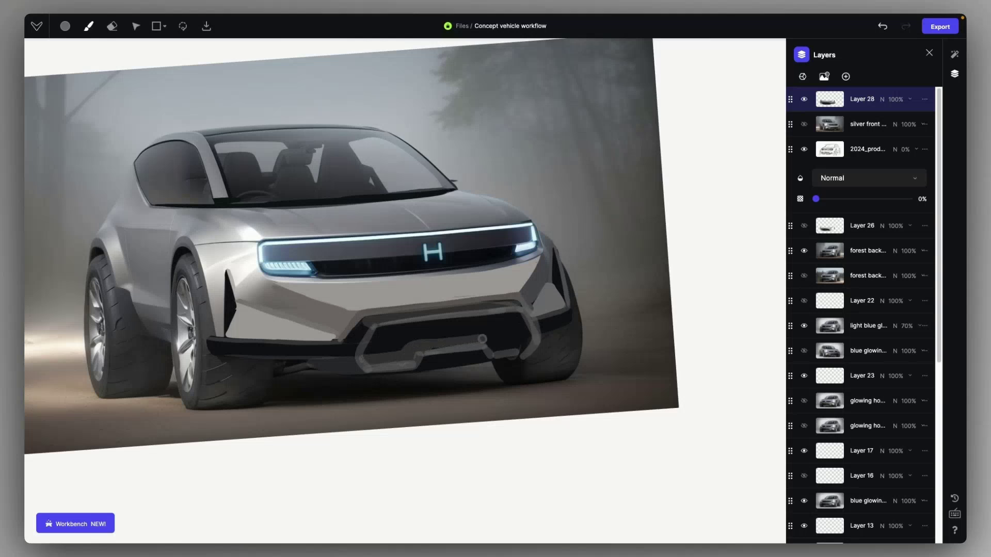
{"action": "scroll", "coordinate": [415, 357], "scroll_direction": "down", "scroll_amount": 3}
{"action": "scroll", "coordinate": [416, 357], "scroll_direction": "up", "scroll_amount": 3}
{"action": "key", "text": "super+z"}
{"action": "scroll", "coordinate": [415, 351], "scroll_direction": "down", "scroll_amount": 3}
{"action": "scroll", "coordinate": [394, 372], "scroll_direction": "up", "scroll_amount": 3}
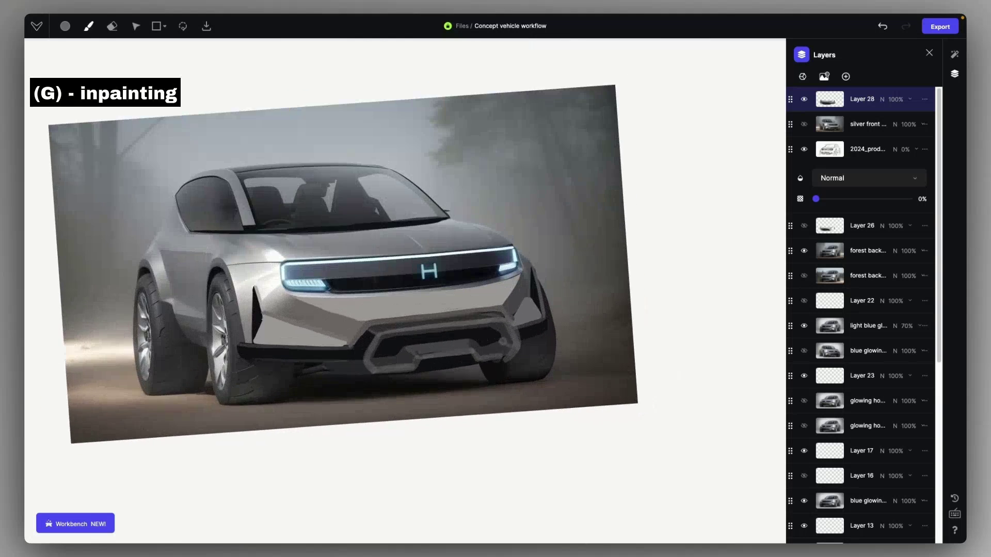
Mask the whole painted front bumper below the headlight band for inpainting, including both side vents
{"action": "key", "text": "g"}
{"action": "mouse_move", "coordinate": [174, 362]}
{"action": "left_mouse_down"}
{"action": "mouse_move", "coordinate": [186, 286]}
{"action": "mouse_move", "coordinate": [310, 287]}
{"action": "mouse_move", "coordinate": [544, 245]}
{"action": "left_mouse_up"}
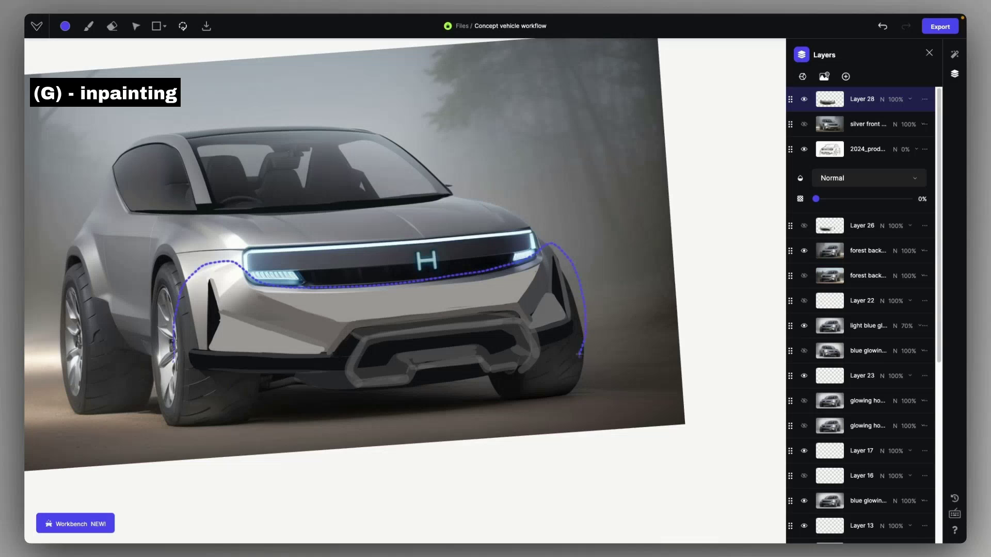
{"action": "left_click_drag", "start_coordinate": [580, 355], "coordinate": [174, 356]}
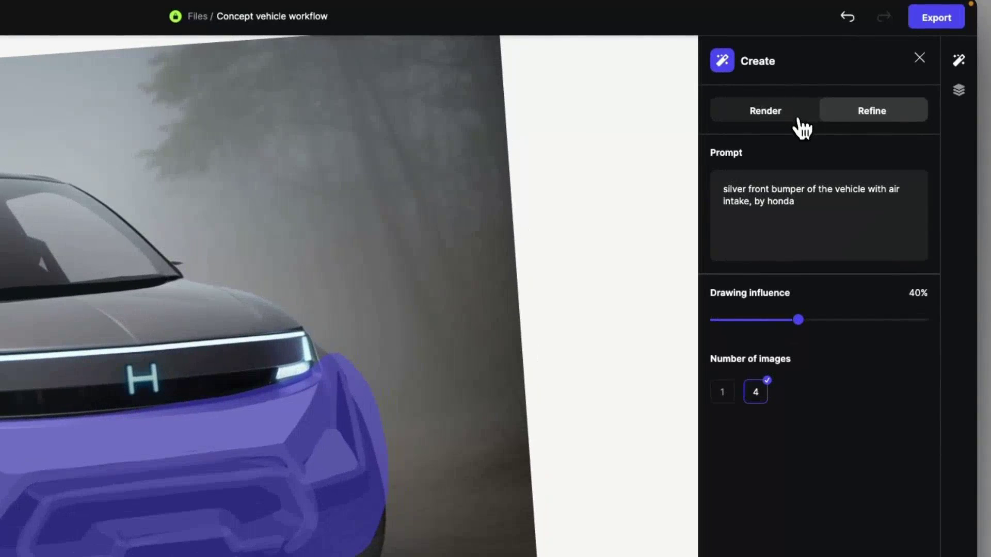
Refine the bumper with "silver front bumper of the vehicle with air intake, by honda" at 50% influence as four images and compare the variations
{"action": "mouse_move", "coordinate": [798, 320]}
{"action": "left_mouse_down"}
{"action": "mouse_move", "coordinate": [832, 321]}
{"action": "mouse_move", "coordinate": [820, 321]}
{"action": "left_mouse_up"}
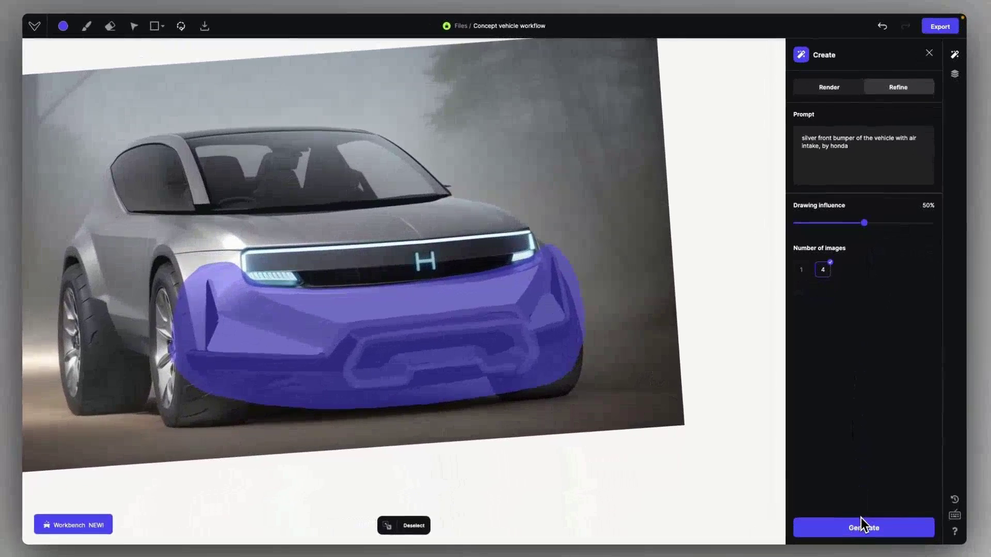
{"action": "left_click", "coordinate": [861, 518]}
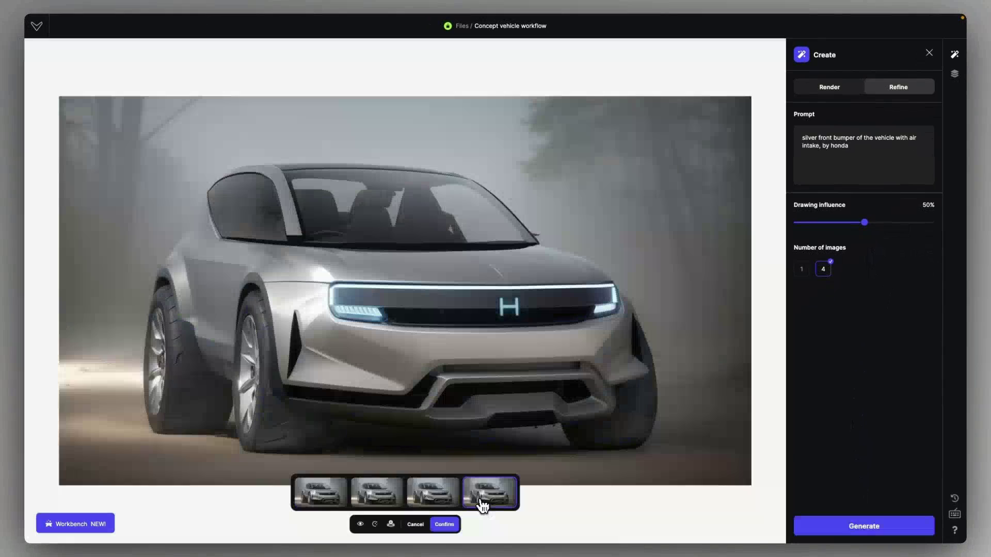
{"action": "left_click", "coordinate": [436, 502]}
{"action": "left_click", "coordinate": [390, 498]}
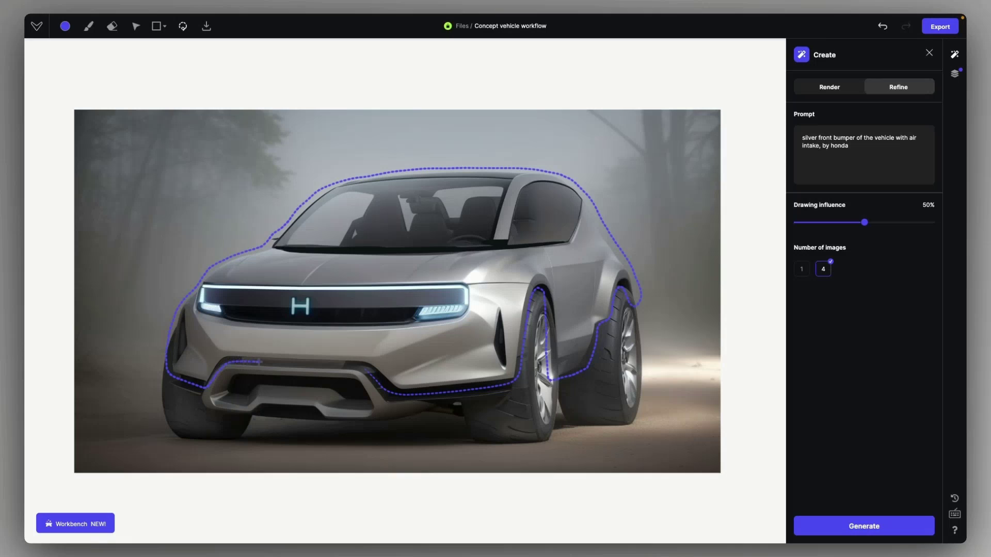
Mask the vehicle's body and render it with "mustard bodycolor of the vehicle" at 100% influence, keeping the third of four variations
{"action": "left_click_drag", "start_coordinate": [355, 368], "coordinate": [360, 367]}
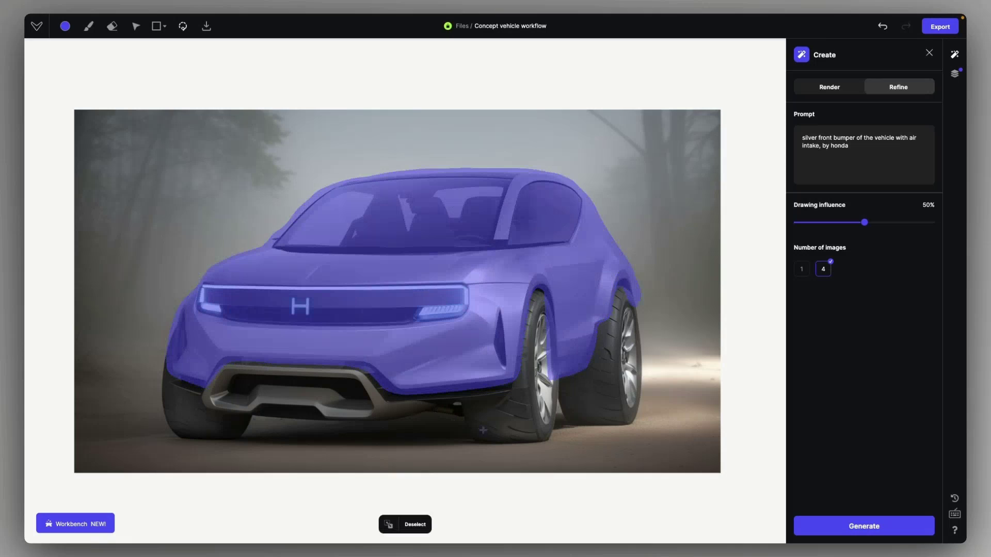
{"action": "type", "text": "le"}
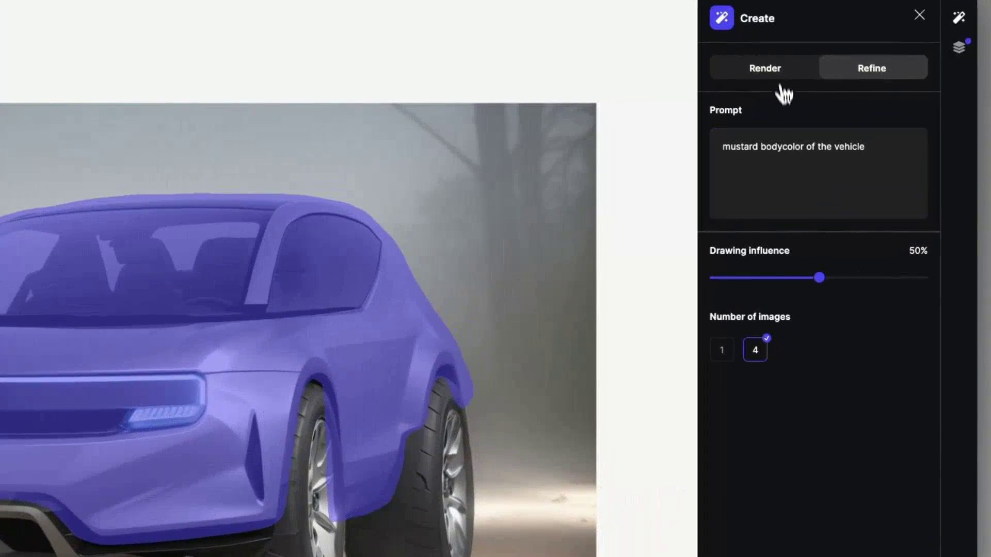
{"action": "left_click", "coordinate": [779, 74]}
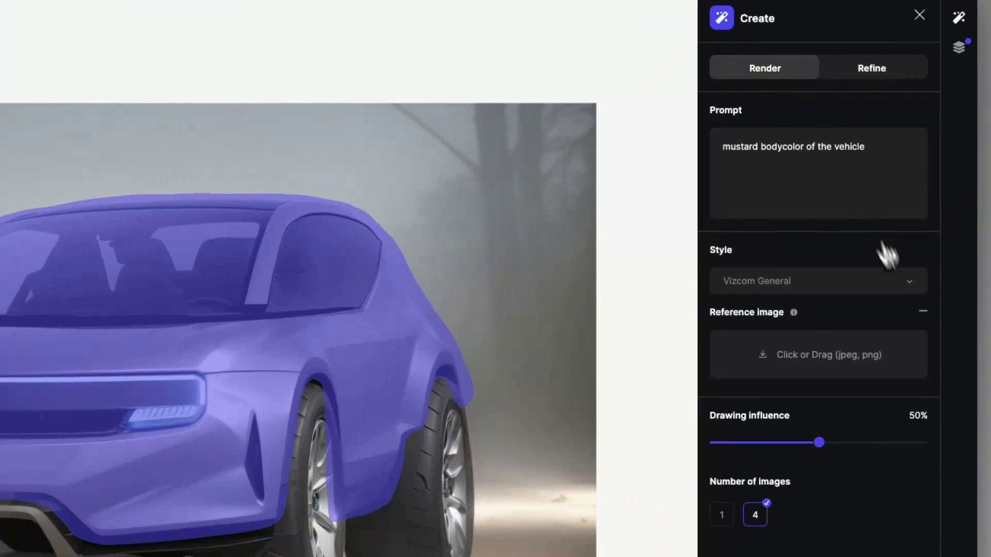
{"action": "left_click", "coordinate": [926, 278]}
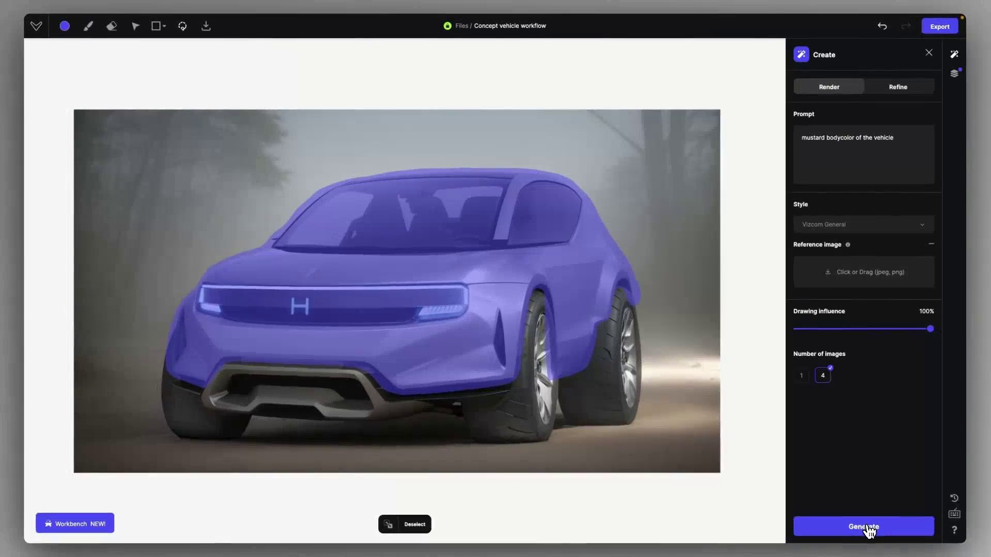
{"action": "left_click", "coordinate": [874, 525]}
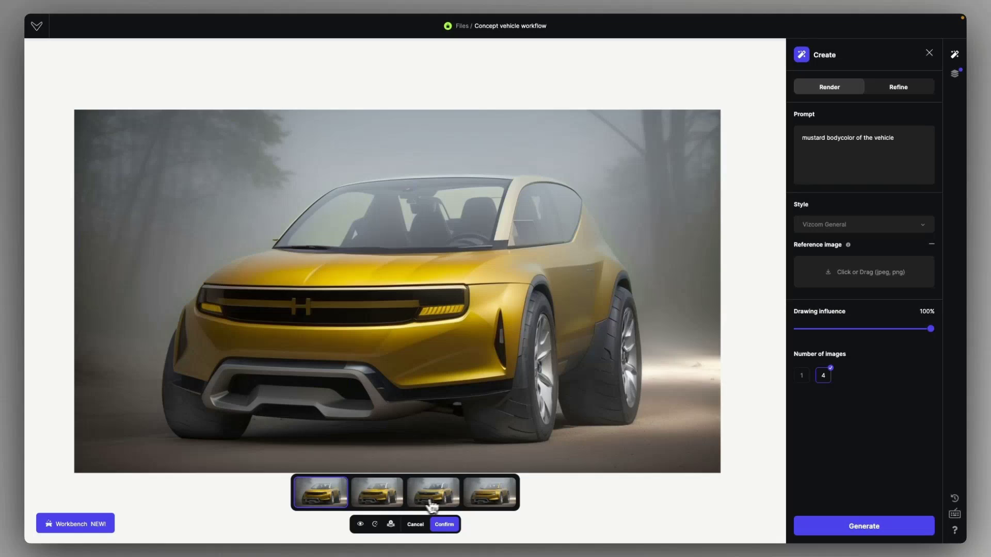
{"action": "left_click", "coordinate": [431, 503]}
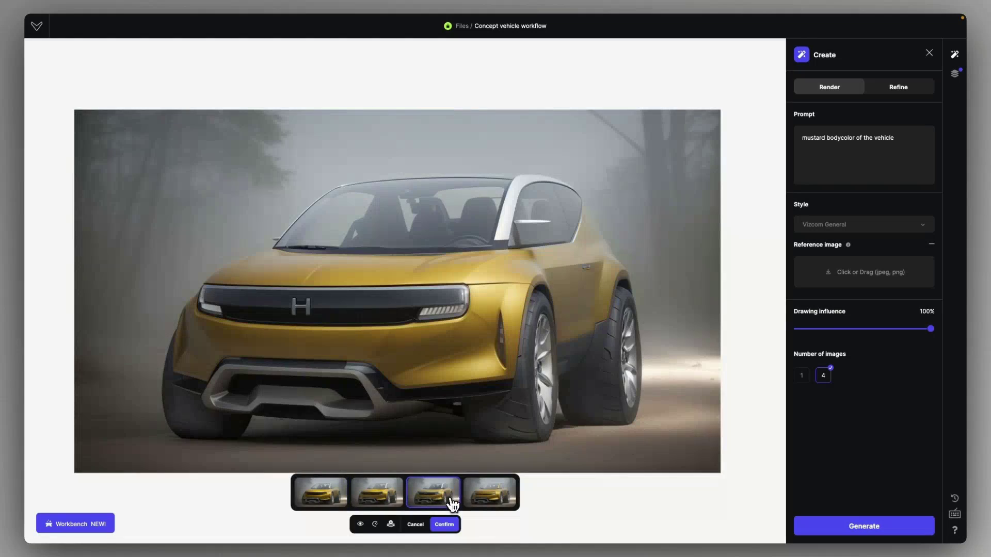
{"action": "left_click", "coordinate": [450, 523]}
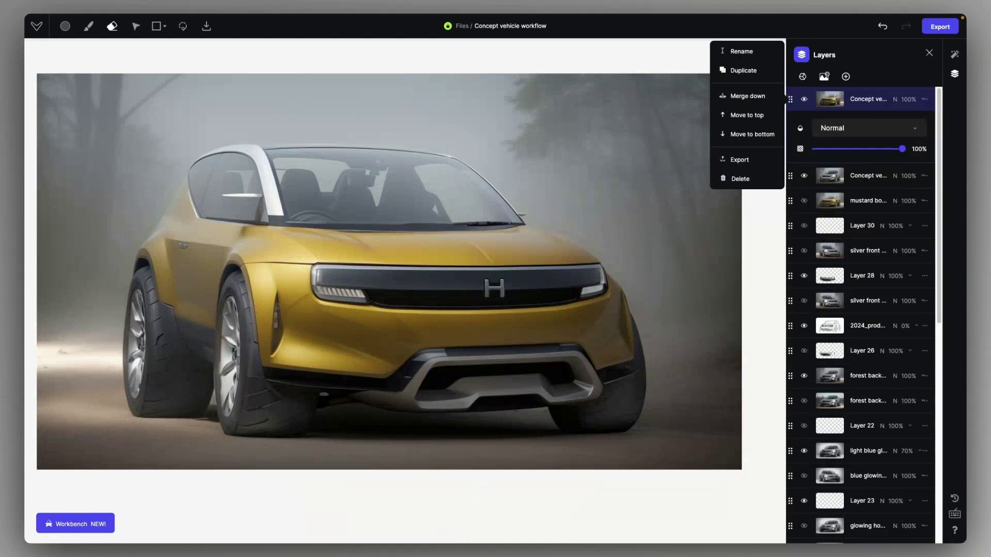
Erase the mustard layer over the side vent, front light bar, headlights and H badge to expose the original glowing details underneath
{"action": "left_click_drag", "start_coordinate": [276, 309], "coordinate": [276, 349]}
{"action": "left_click_drag", "start_coordinate": [313, 267], "coordinate": [484, 269]}
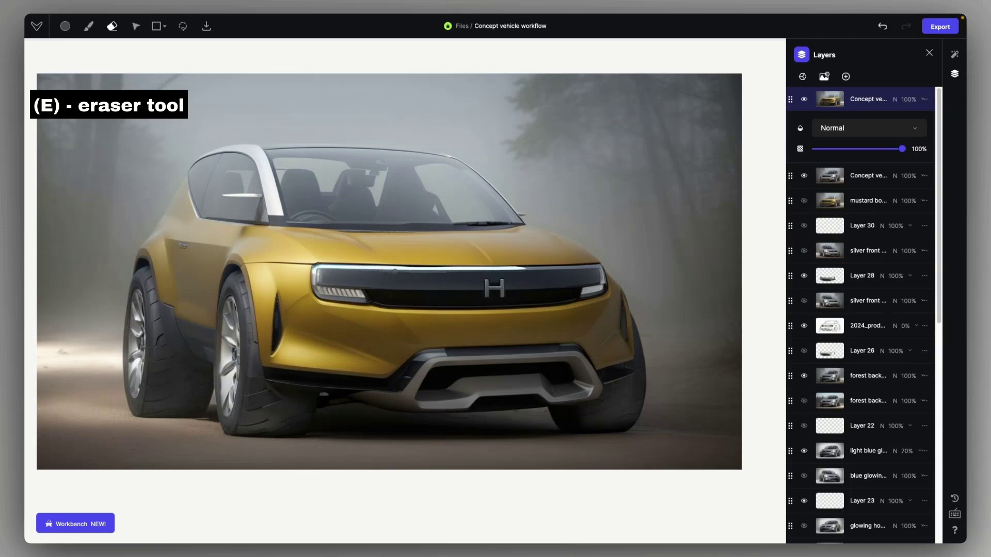
{"action": "left_click_drag", "start_coordinate": [395, 271], "coordinate": [484, 269]}
{"action": "mouse_move", "coordinate": [368, 295]}
{"action": "left_mouse_down"}
{"action": "mouse_move", "coordinate": [329, 295]}
{"action": "mouse_move", "coordinate": [506, 280]}
{"action": "left_mouse_up"}
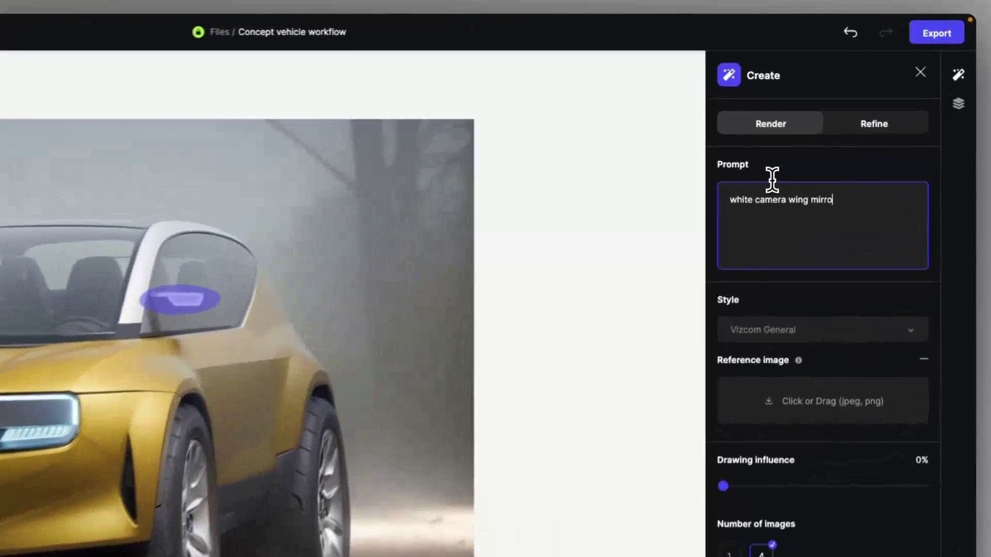
Render the masked mirror areas with "white camera wing mirrors" at 60% influence as four images and choose the second variation
{"action": "type", "text": "rs"}
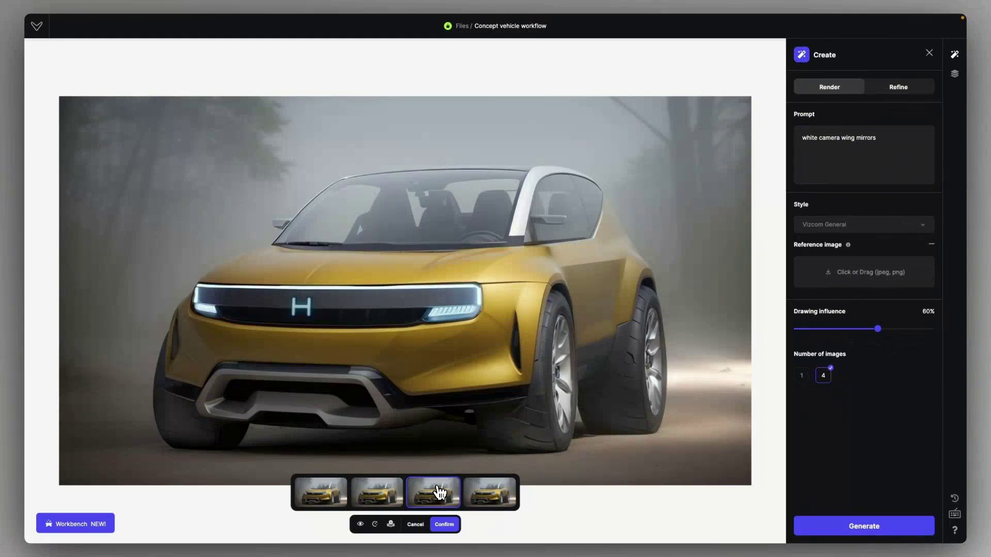
{"action": "left_click", "coordinate": [382, 498]}
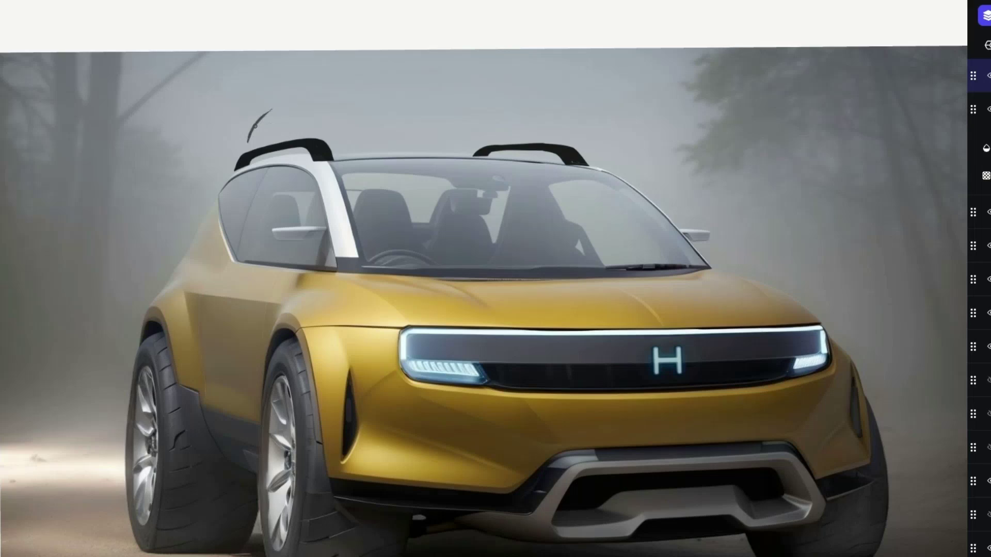
Brush the outline of a long roof box above the roof rails on its own layer
{"action": "mouse_move", "coordinate": [255, 126]}
{"action": "left_mouse_down"}
{"action": "mouse_move", "coordinate": [293, 107]}
{"action": "mouse_move", "coordinate": [283, 111]}
{"action": "mouse_move", "coordinate": [310, 104]}
{"action": "left_mouse_up"}
{"action": "left_click_drag", "start_coordinate": [314, 103], "coordinate": [329, 129]}
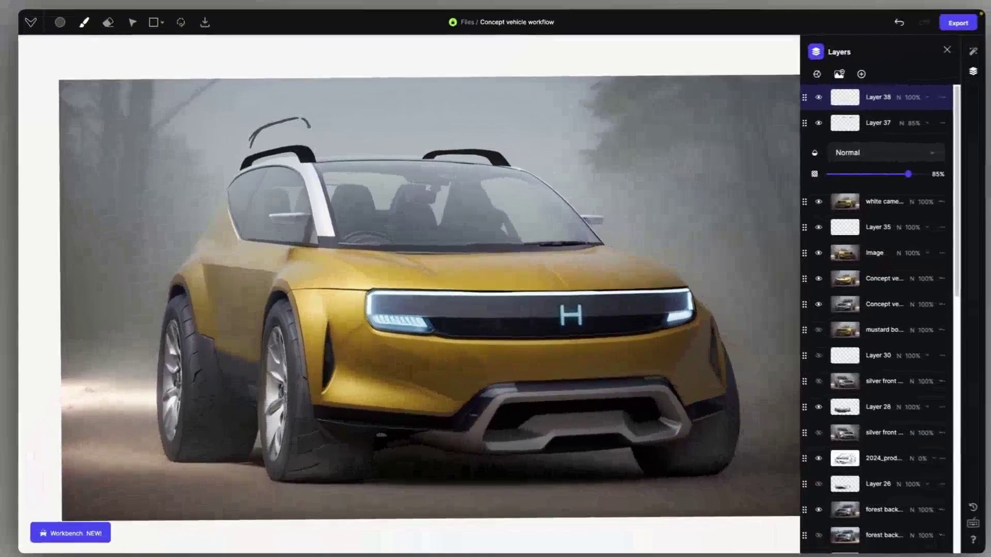
{"action": "mouse_move", "coordinate": [248, 142]}
{"action": "left_mouse_down"}
{"action": "mouse_move", "coordinate": [313, 130]}
{"action": "mouse_move", "coordinate": [375, 135]}
{"action": "left_mouse_up"}
{"action": "left_click_drag", "start_coordinate": [374, 134], "coordinate": [414, 136]}
Fill the roof box's long side with a near-black colour and clean up its shape with the eraser
{"action": "left_click", "coordinate": [64, 27]}
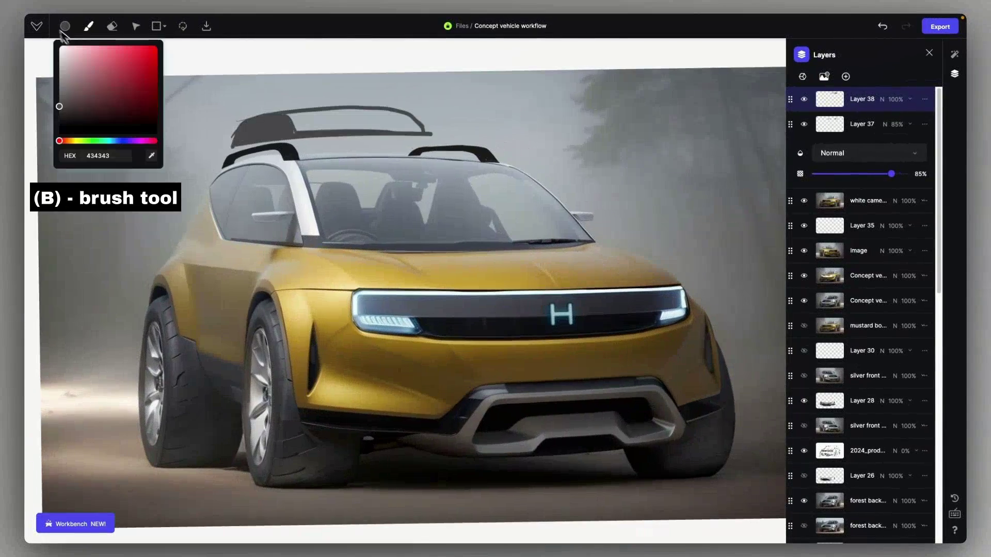
{"action": "left_click", "coordinate": [60, 122]}
{"action": "left_click_drag", "start_coordinate": [296, 133], "coordinate": [410, 131]}
{"action": "key", "text": "e"}
{"action": "scroll", "coordinate": [242, 127], "scroll_direction": "up", "scroll_amount": 3}
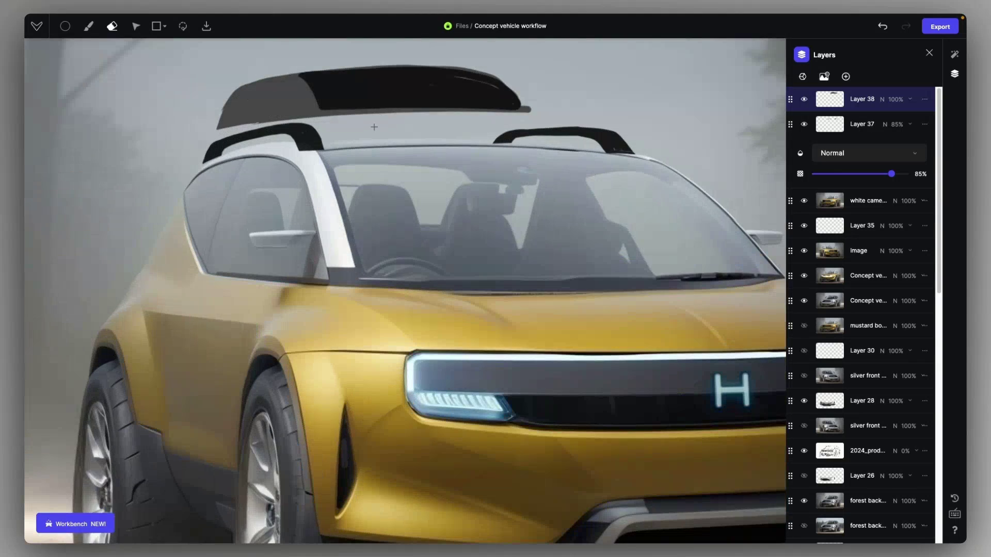
{"action": "scroll", "coordinate": [374, 127], "scroll_direction": "down", "scroll_amount": 5}
{"action": "scroll", "coordinate": [374, 126], "scroll_direction": "up", "scroll_amount": 3}
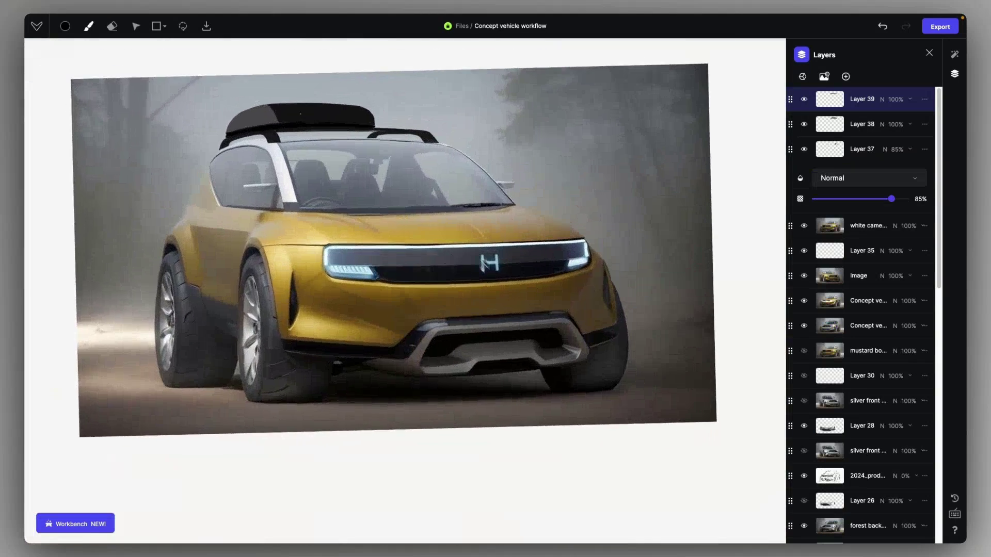
{"action": "scroll", "coordinate": [483, 263], "scroll_direction": "up", "scroll_amount": 3}
Mask the roof box and rack for inpainting and enter the prompt "roofrack and roof box on the top of the vehicle, thule"
{"action": "left_click", "coordinate": [182, 27]}
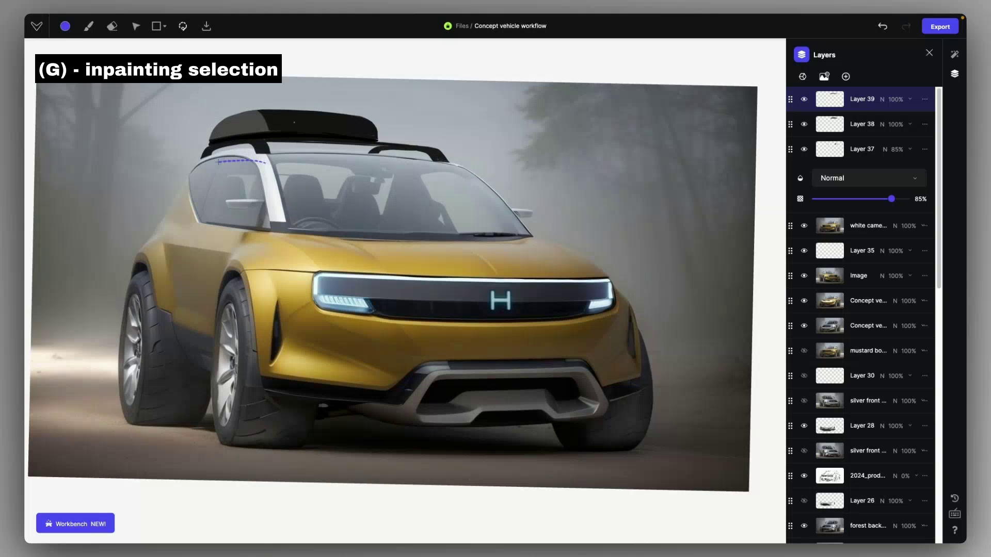
{"action": "mouse_move", "coordinate": [440, 122]}
{"action": "left_mouse_down"}
{"action": "mouse_move", "coordinate": [471, 149]}
{"action": "mouse_move", "coordinate": [467, 168]}
{"action": "left_mouse_up"}
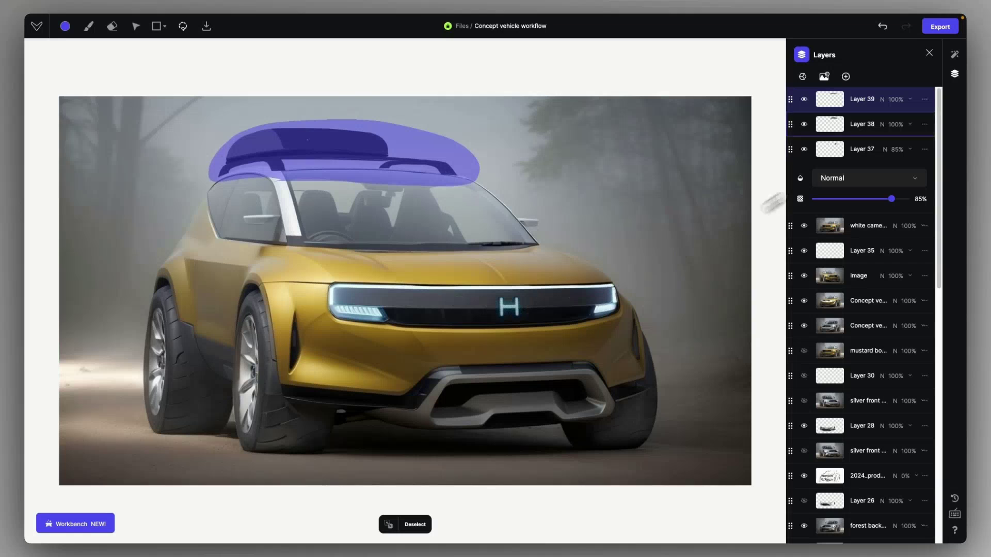
{"action": "left_click", "coordinate": [952, 57]}
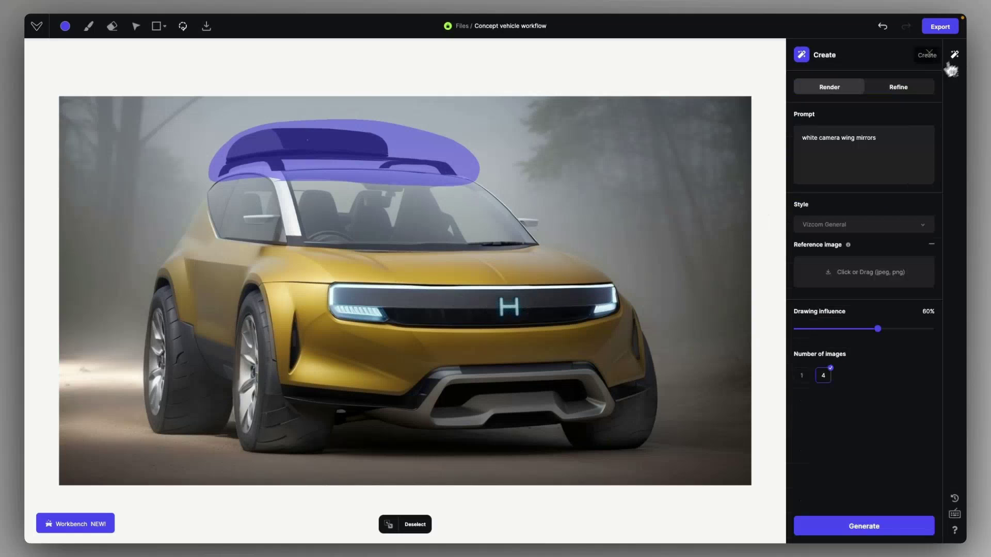
{"action": "left_click", "coordinate": [846, 132]}
{"action": "type", "text": "roofrack and roof box on the top of th"}
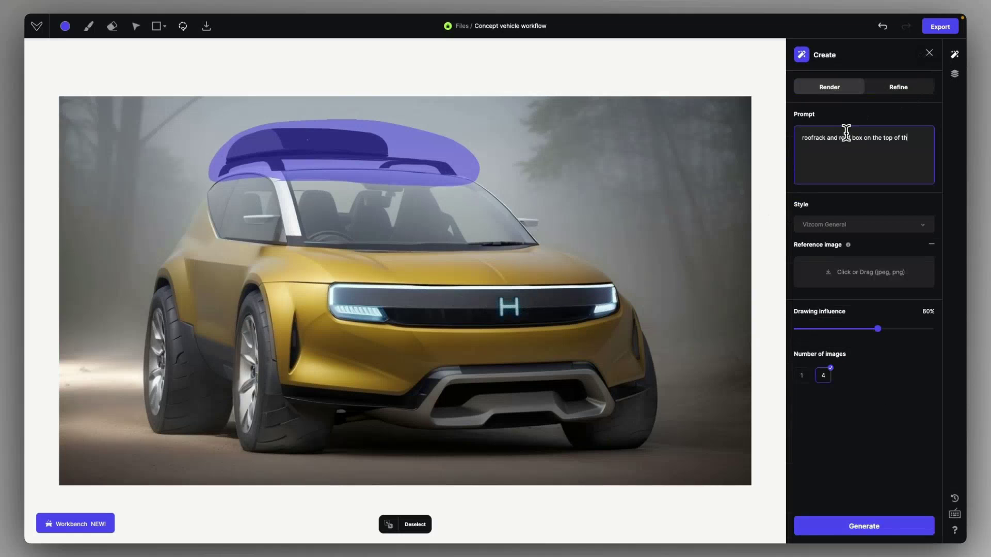
{"action": "type", "text": "e vehicle, thule"}
Render the masked roof area at 75% influence, refine it at 65% as four images and keep a variation
{"action": "left_click", "coordinate": [897, 333]}
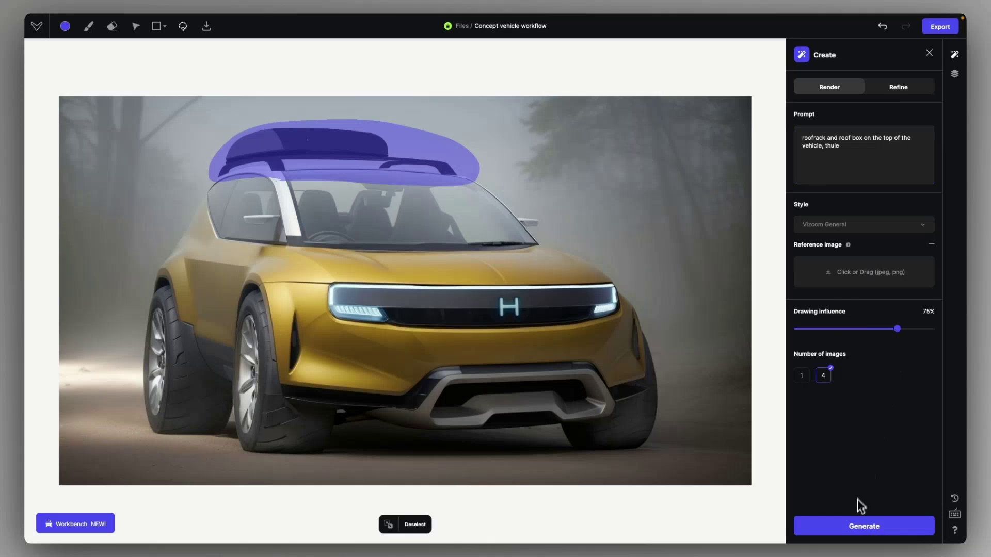
{"action": "left_click", "coordinate": [853, 526]}
{"action": "left_click", "coordinate": [898, 88]}
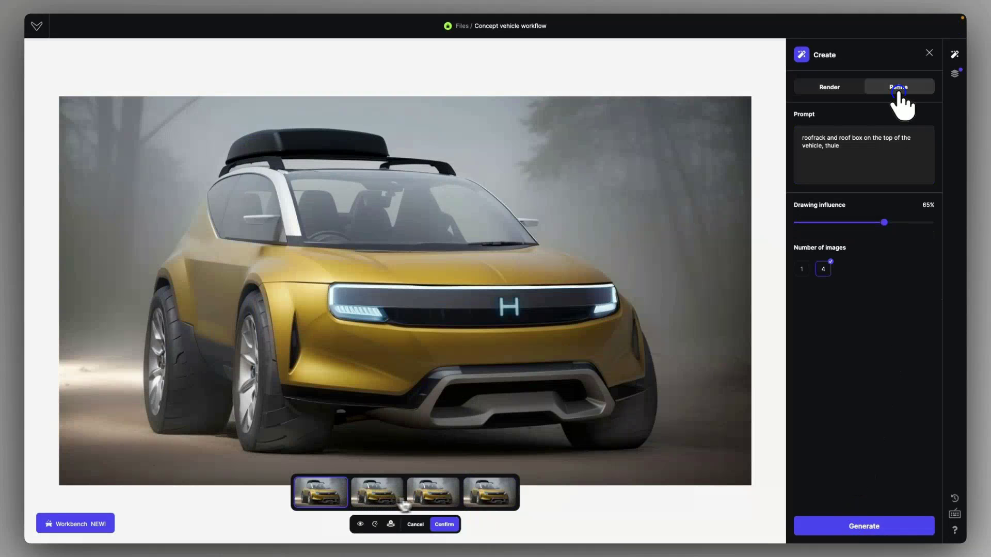
{"action": "left_click", "coordinate": [445, 524]}
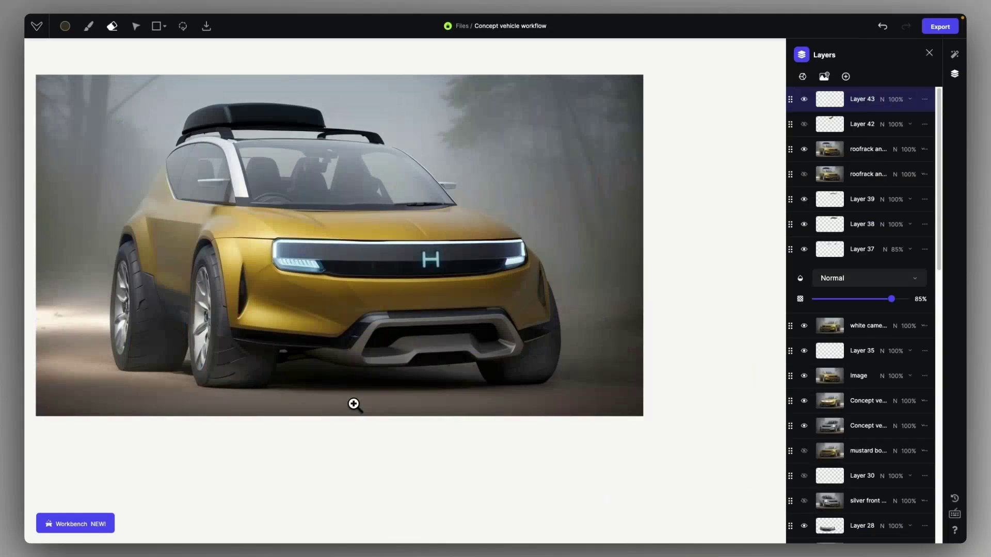
Brush black over the rims of both visible wheels on a separate layer
{"action": "left_click", "coordinate": [65, 26]}
{"action": "left_click", "coordinate": [124, 114]}
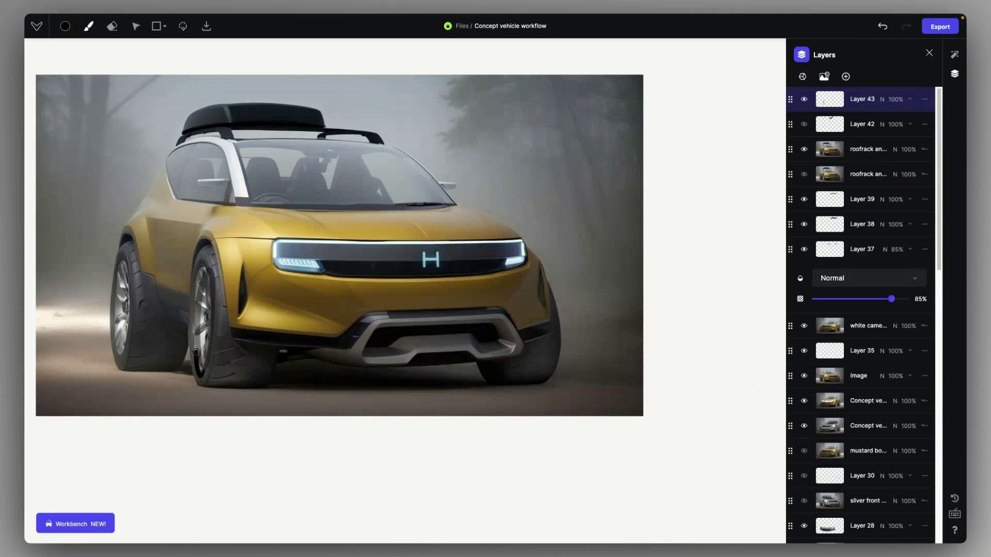
{"action": "mouse_move", "coordinate": [207, 320]}
{"action": "left_mouse_down"}
{"action": "mouse_move", "coordinate": [204, 361]}
{"action": "mouse_move", "coordinate": [200, 279]}
{"action": "left_mouse_up"}
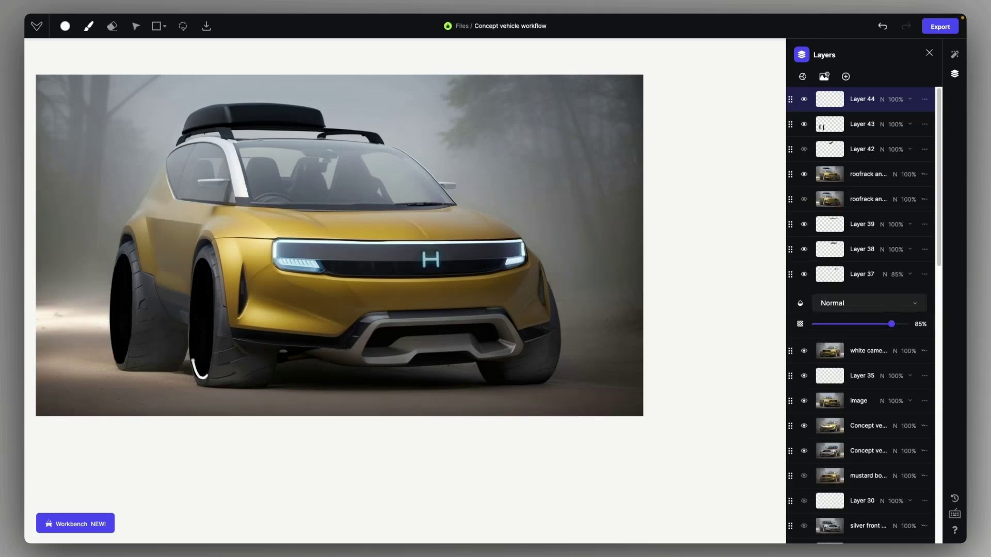
Brush white rim rings and inner rim details onto both blackened wheels on a new layer
{"action": "mouse_move", "coordinate": [197, 374]}
{"action": "left_mouse_down"}
{"action": "mouse_move", "coordinate": [191, 319]}
{"action": "mouse_move", "coordinate": [212, 356]}
{"action": "left_mouse_up"}
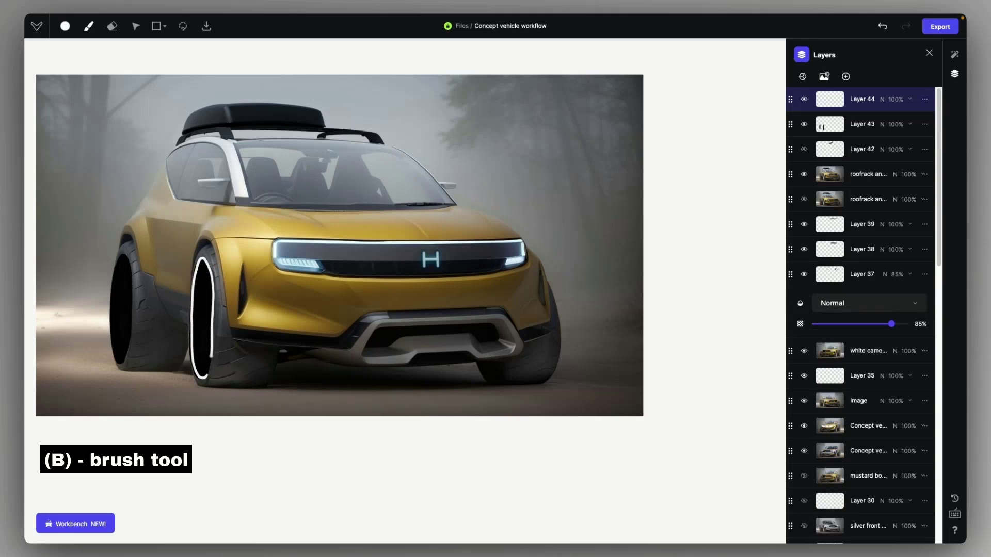
{"action": "left_click_drag", "start_coordinate": [209, 310], "coordinate": [206, 291]}
{"action": "left_click_drag", "start_coordinate": [120, 362], "coordinate": [127, 325]}
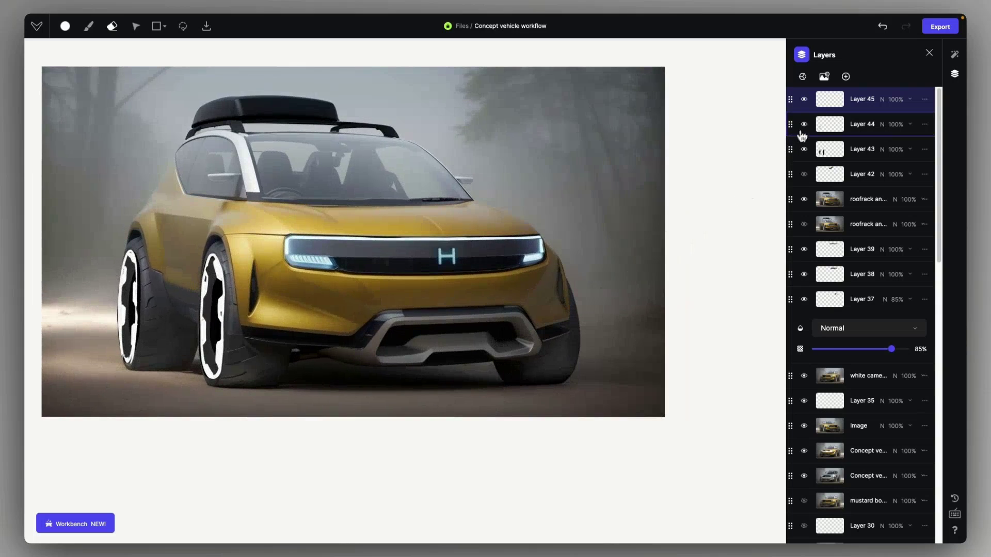
Toggle the visibility of Layer 44 with the white rim strokes to compare, then set its opacity to 91%
{"action": "left_click", "coordinate": [802, 129]}
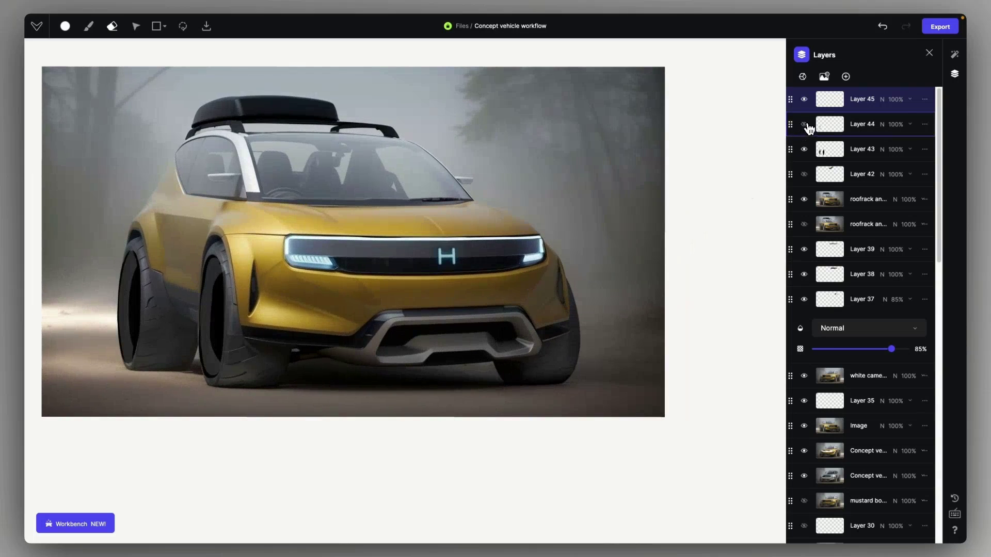
{"action": "left_click", "coordinate": [805, 125]}
{"action": "left_click", "coordinate": [897, 129]}
{"action": "left_click_drag", "start_coordinate": [884, 174], "coordinate": [903, 174]}
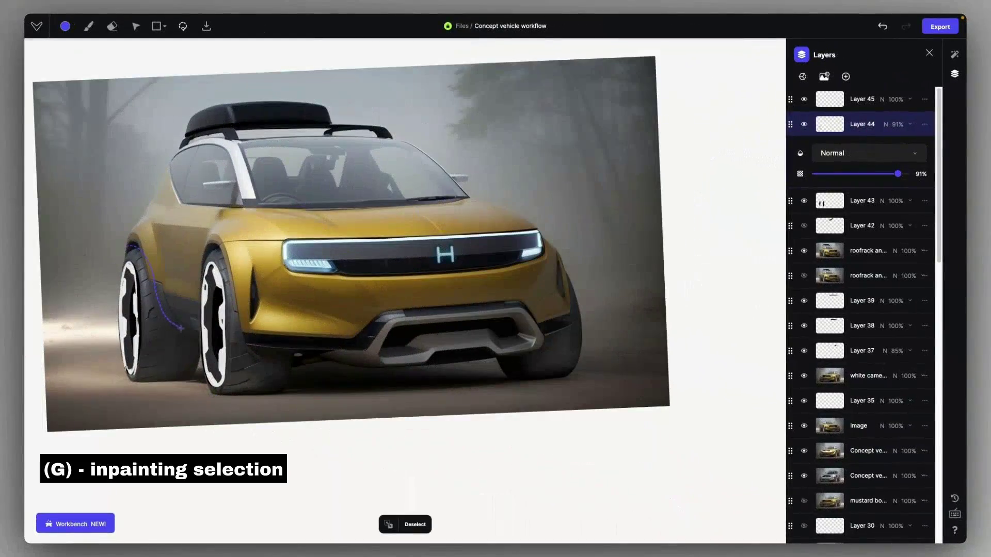
Mask all the wheels and refine them with "futuristic electric concept vehicle wheel design, off road tires" at 50% influence as four images
{"action": "mouse_move", "coordinate": [232, 258]}
{"action": "left_mouse_down"}
{"action": "mouse_move", "coordinate": [241, 294]}
{"action": "mouse_move", "coordinate": [114, 365]}
{"action": "left_mouse_up"}
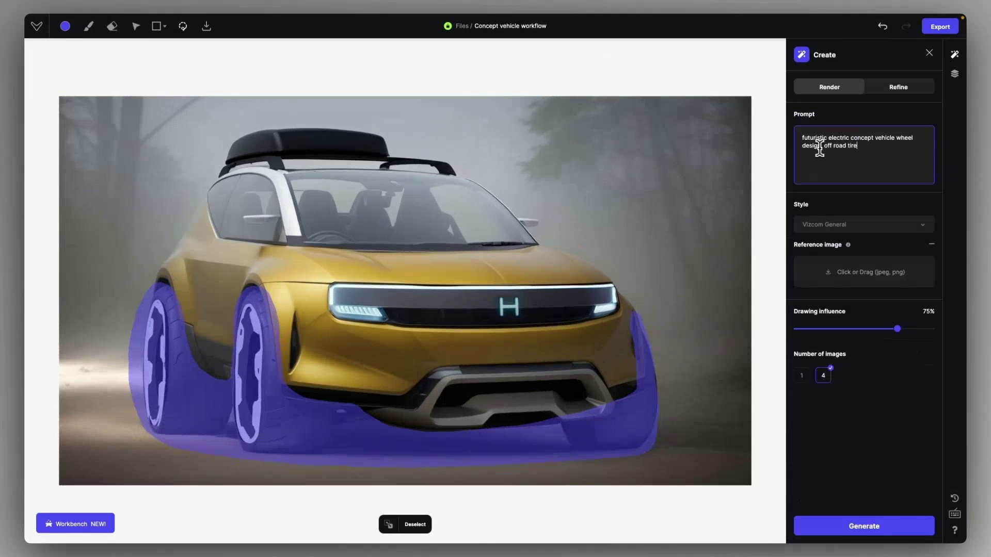
{"action": "type", "text": "s"}
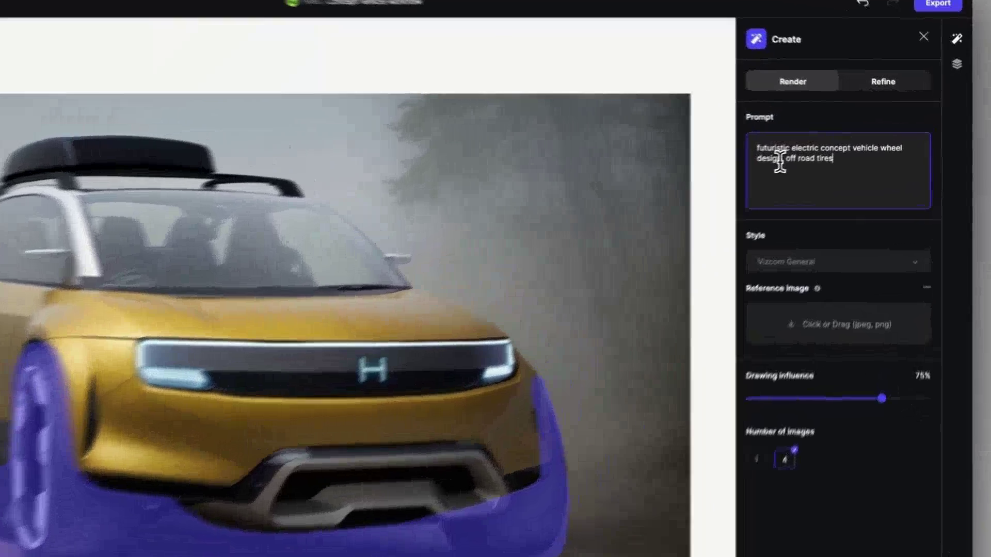
{"action": "left_click", "coordinate": [898, 86]}
{"action": "left_click", "coordinate": [819, 287]}
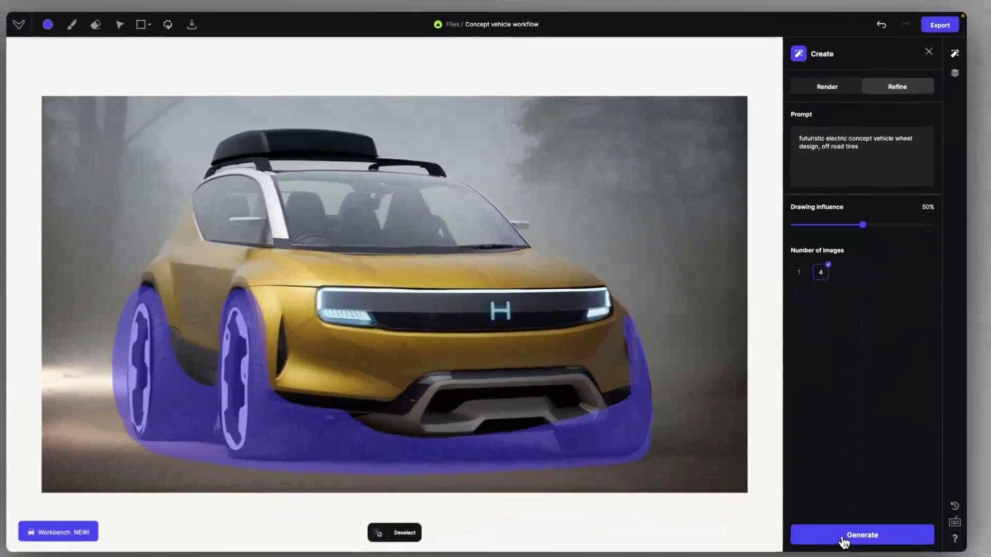
{"action": "left_click", "coordinate": [851, 526]}
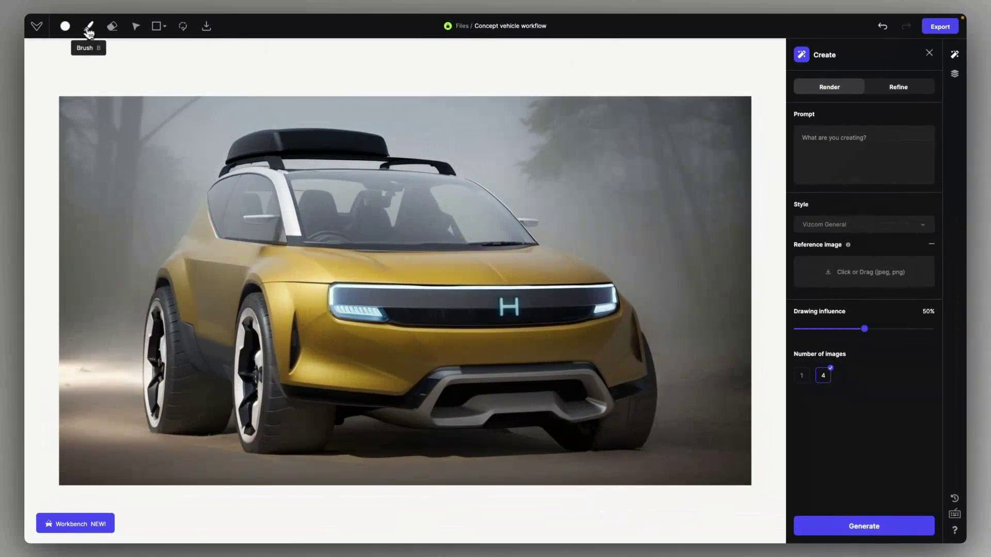
Brush a rough white standing hiker figure with a hat beside the vehicle's front end
{"action": "left_click", "coordinate": [88, 26]}
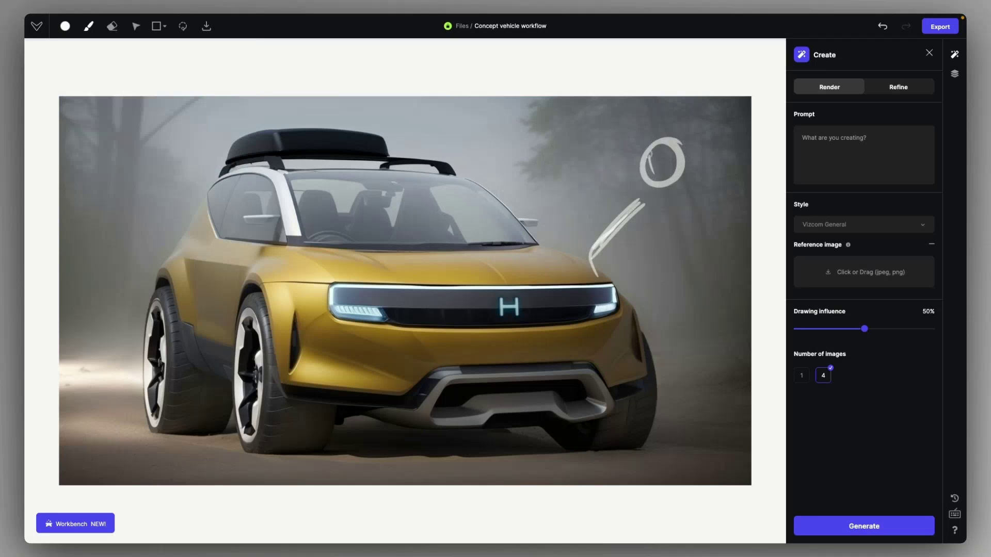
{"action": "left_click_drag", "start_coordinate": [607, 157], "coordinate": [602, 157]}
{"action": "left_click_drag", "start_coordinate": [670, 193], "coordinate": [665, 227]}
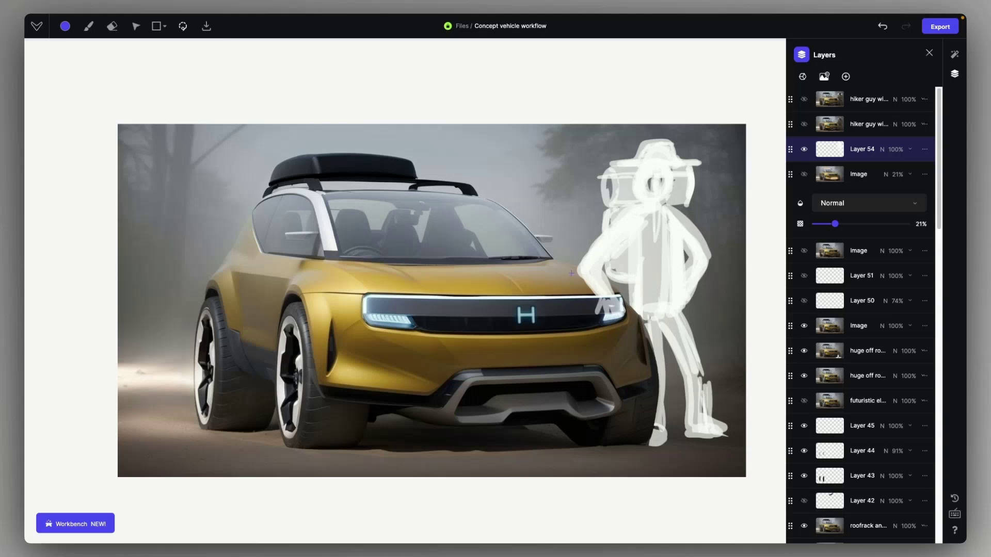
Mask the sketched hiker and render four images of a front-facing hiker with huge backpack, hat and olive outfit at 35% influence, keeping the first
{"action": "left_click_drag", "start_coordinate": [563, 267], "coordinate": [581, 214]}
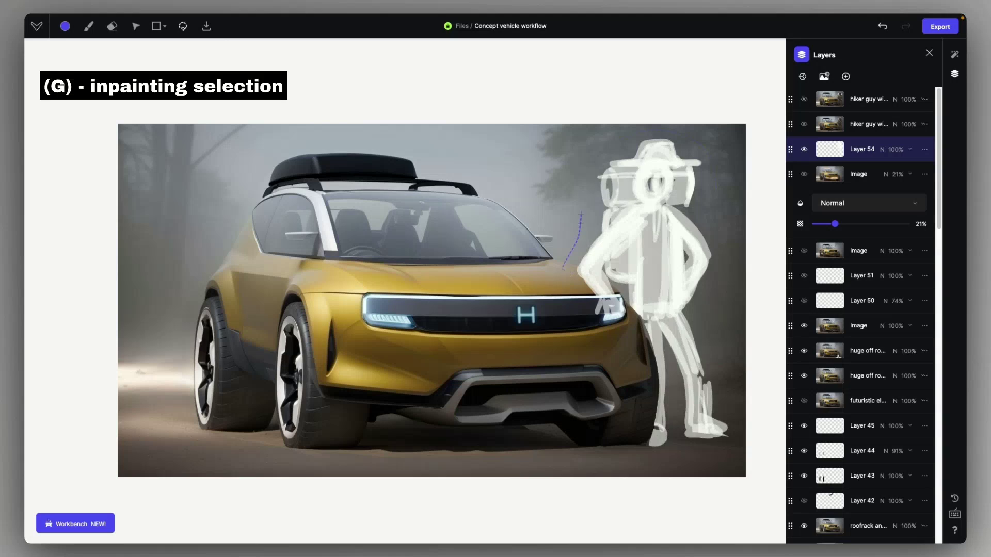
{"action": "mouse_move", "coordinate": [727, 323]}
{"action": "left_mouse_down"}
{"action": "mouse_move", "coordinate": [635, 332]}
{"action": "mouse_move", "coordinate": [589, 315]}
{"action": "mouse_move", "coordinate": [565, 268]}
{"action": "left_mouse_up"}
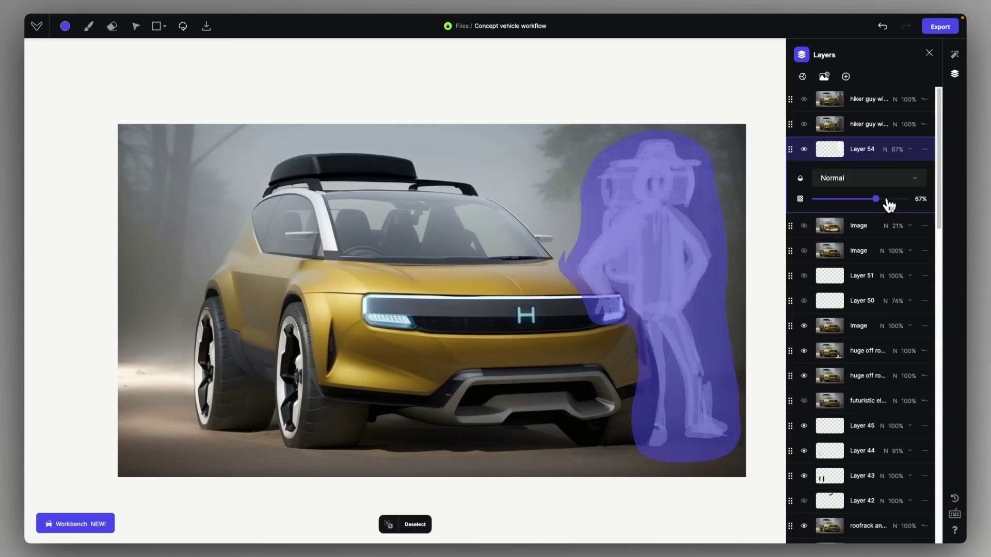
{"action": "left_click", "coordinate": [954, 54]}
{"action": "left_click", "coordinate": [867, 527]}
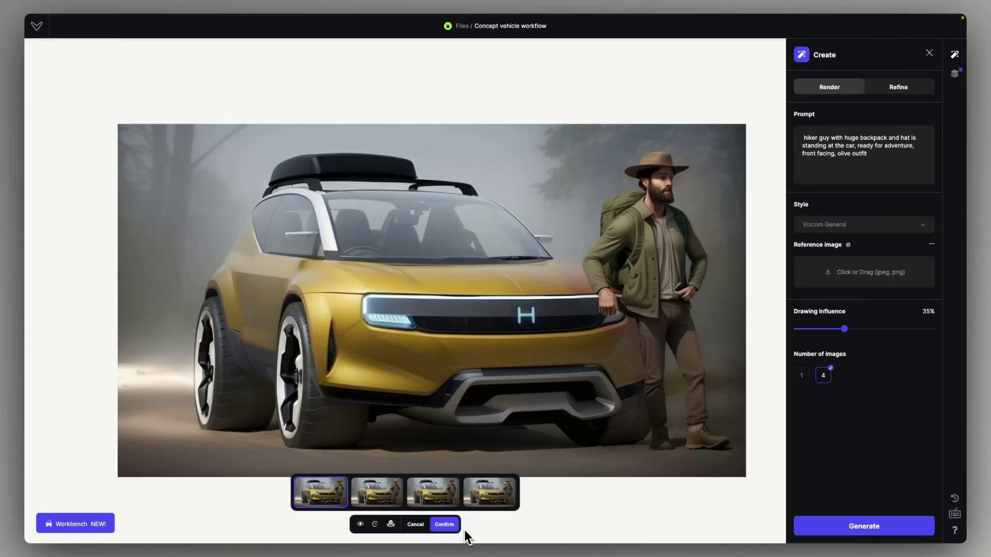
{"action": "left_click", "coordinate": [444, 524]}
Refine the masked hiker with the same prompt at 50% drawing influence as four images and keep the third variant
{"action": "left_click", "coordinate": [898, 86]}
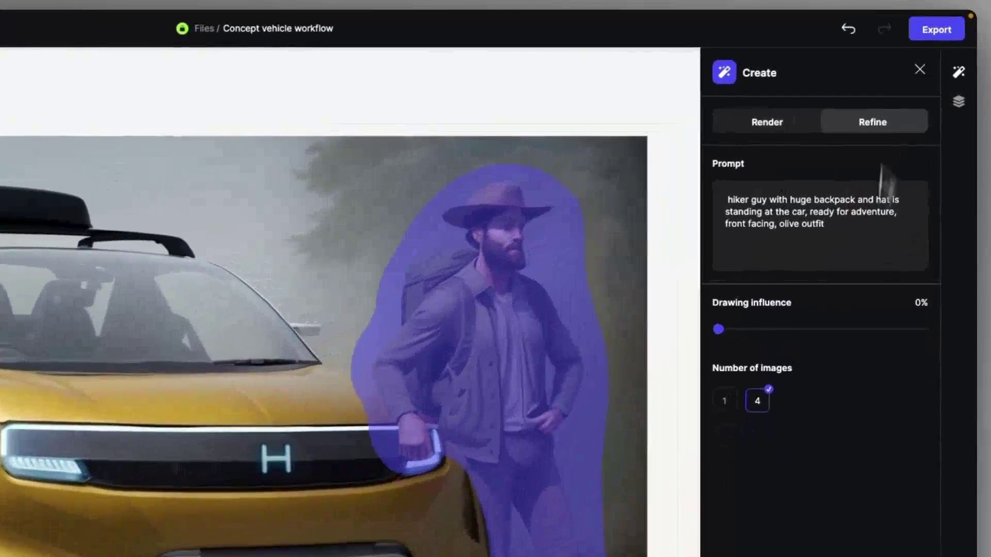
{"action": "left_click_drag", "start_coordinate": [719, 329], "coordinate": [820, 329]}
{"action": "left_click", "coordinate": [857, 525]}
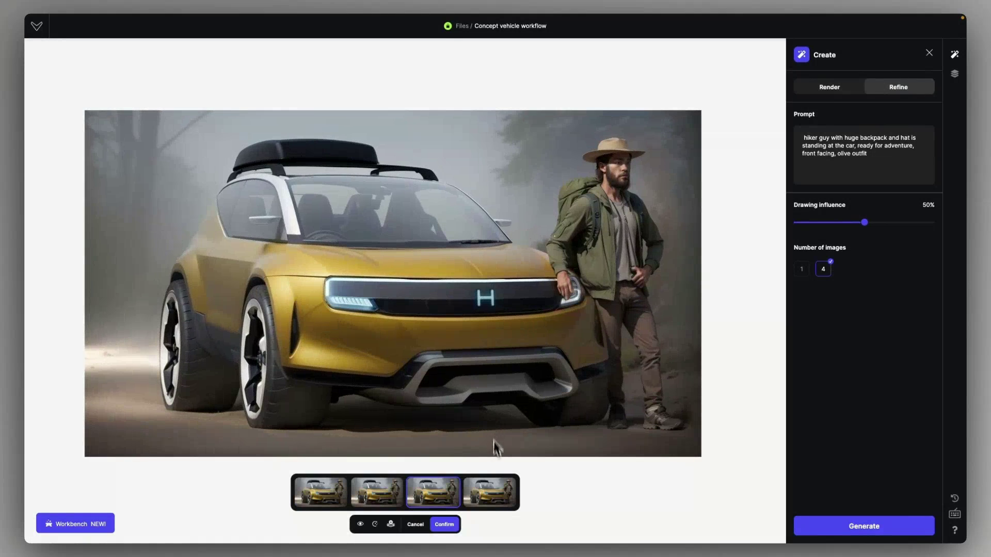
{"action": "left_click", "coordinate": [444, 524]}
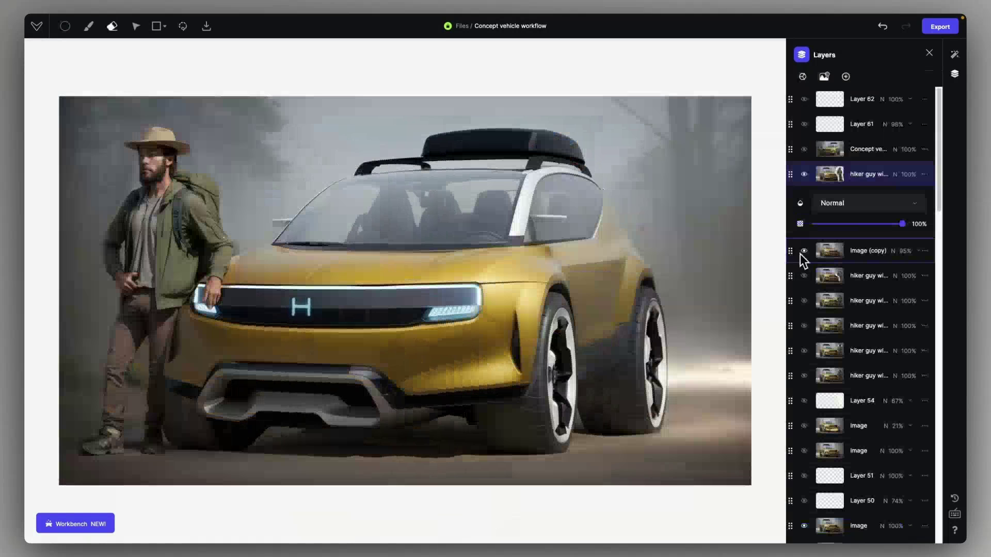
Move the Image (copy) layer above the visible hiker layer and set it to Multiply blending at 34% opacity
{"action": "left_click_drag", "start_coordinate": [790, 262], "coordinate": [797, 178]}
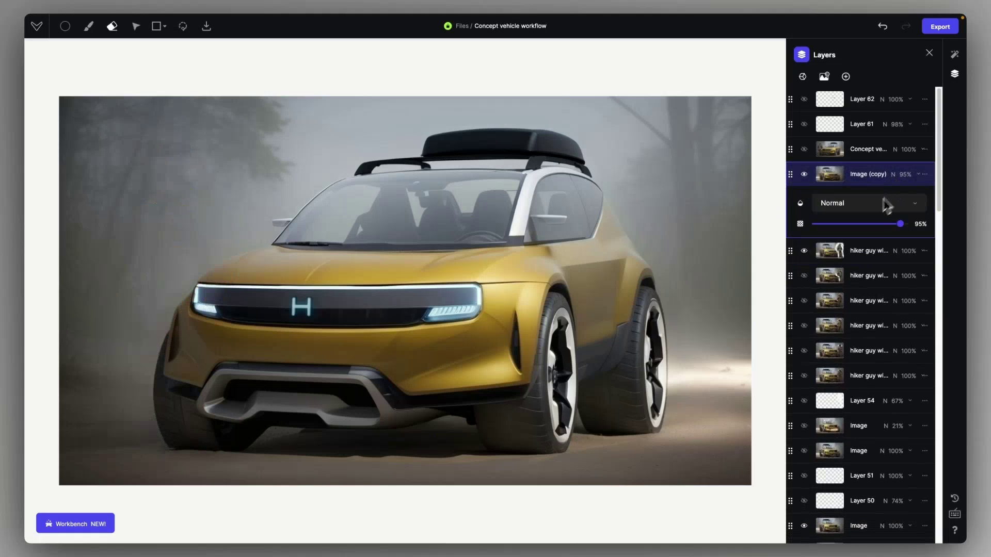
{"action": "left_click", "coordinate": [859, 205]}
{"action": "left_click", "coordinate": [829, 242]}
{"action": "left_click", "coordinate": [846, 227]}
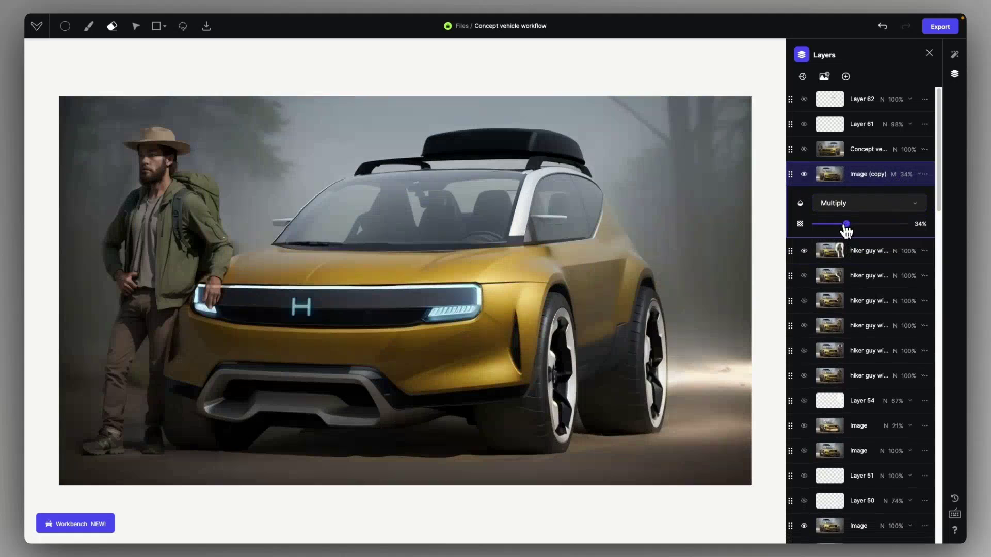